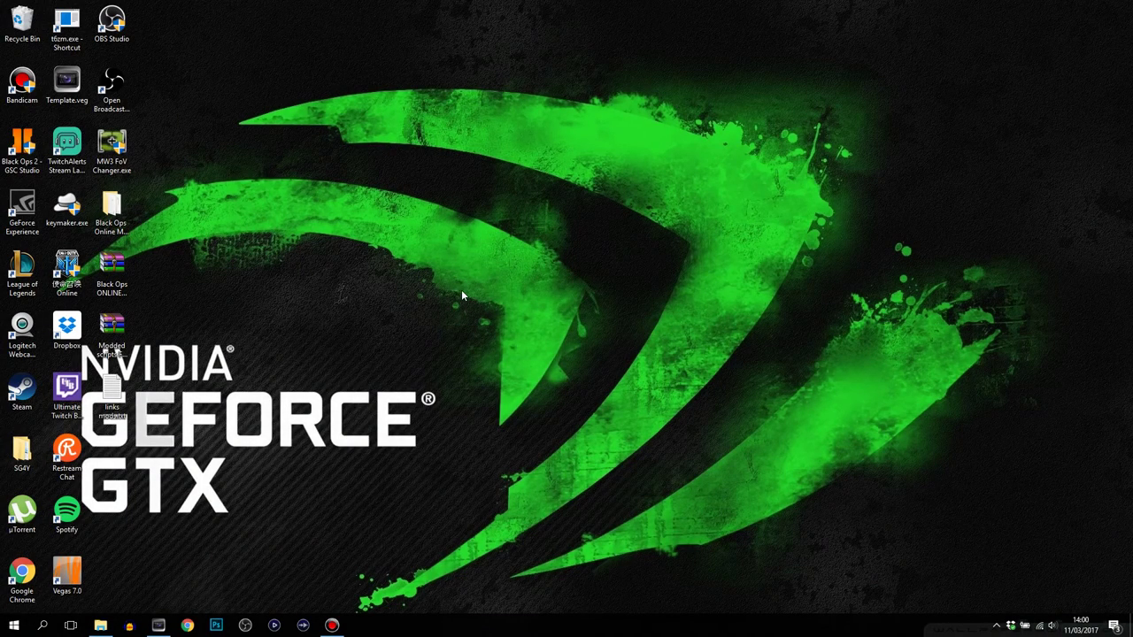
Step: Bring up Vegas Pro 10 alongside a File Explorer window
drag(312, 94, 717, 405)
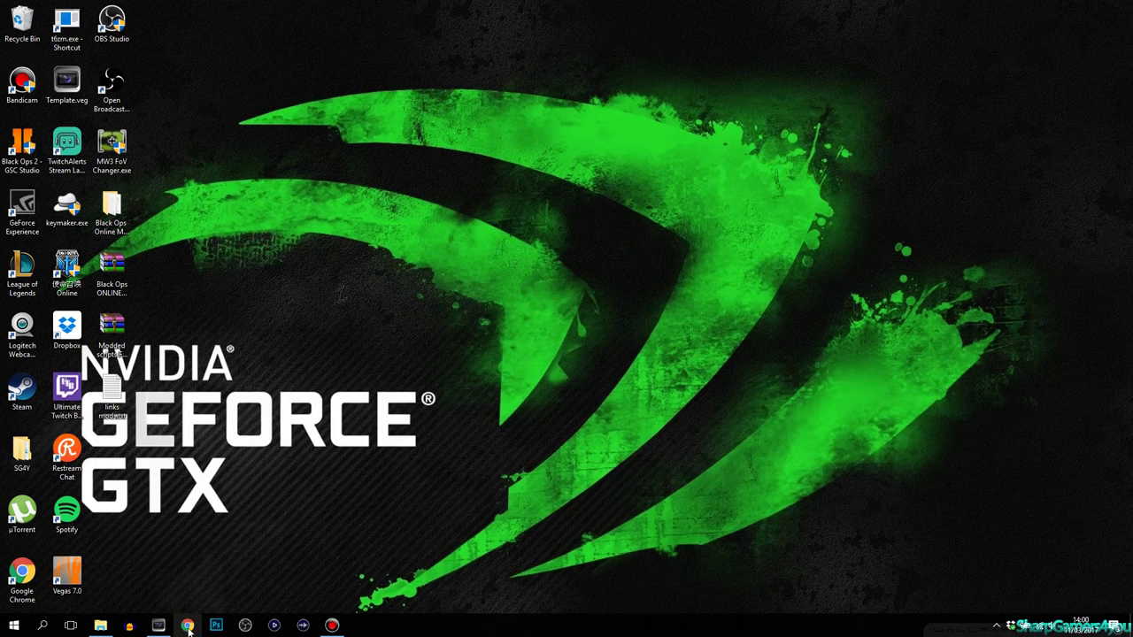
click(160, 626)
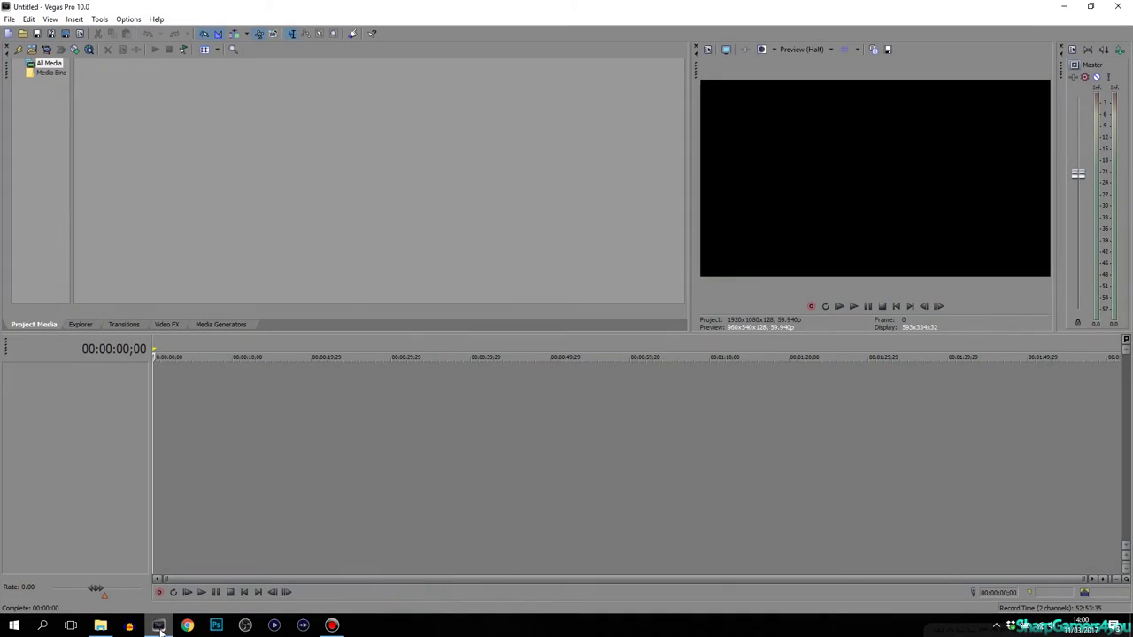
click(100, 626)
drag(582, 170, 741, 117)
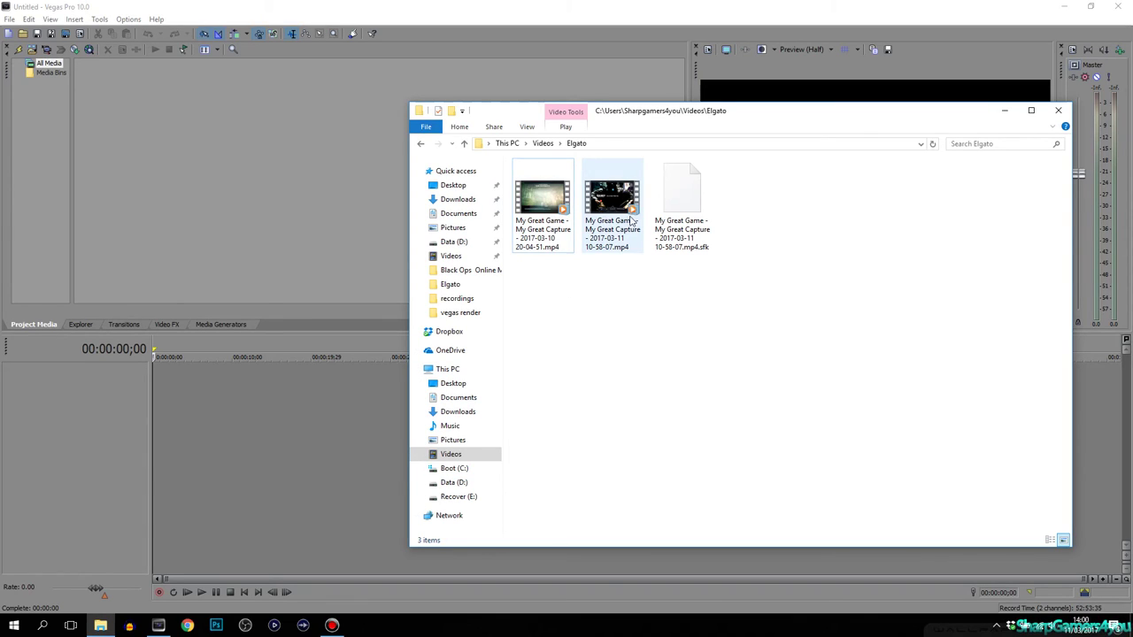
click(1057, 111)
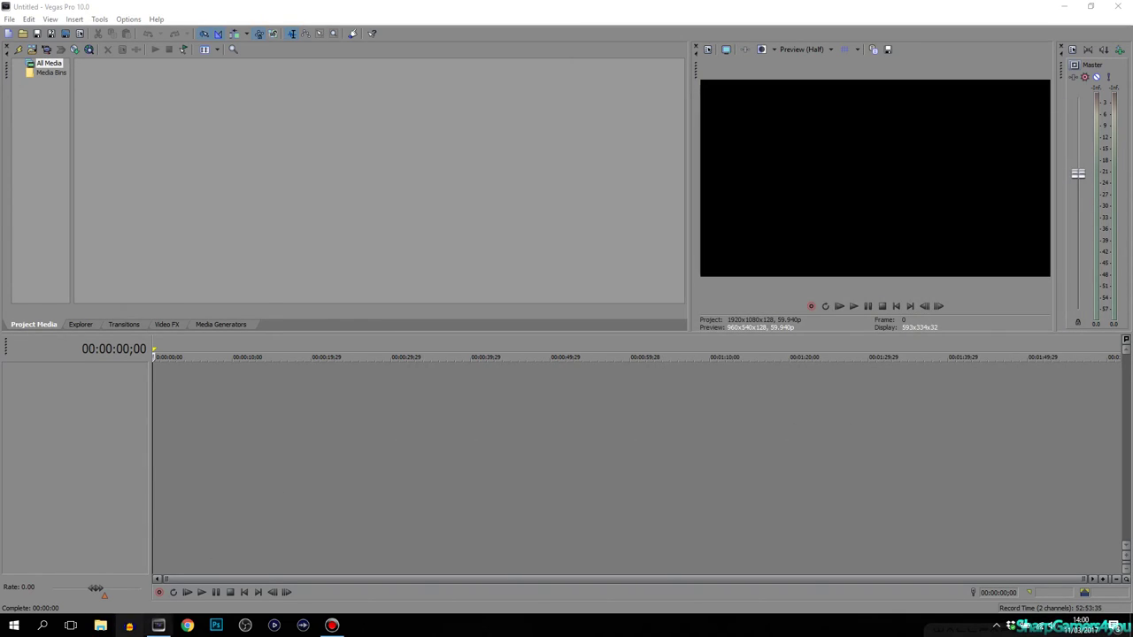
click(101, 627)
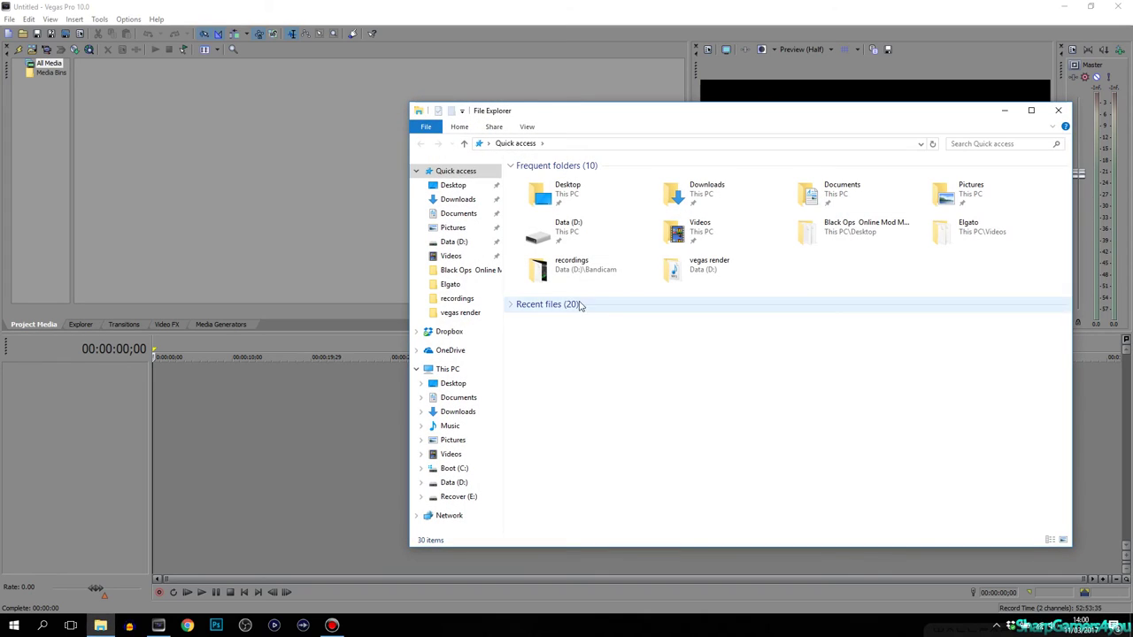
Step: Drag the first clip from Videos > Call of Duty World at War onto the Vegas timeline
double_click(689, 237)
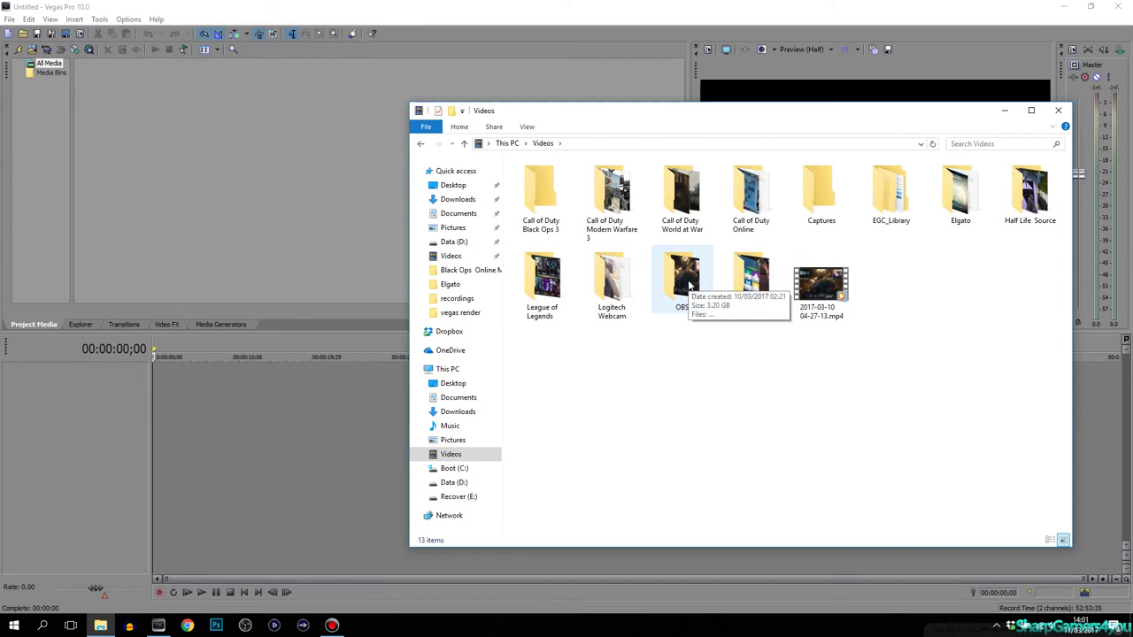
double_click(676, 195)
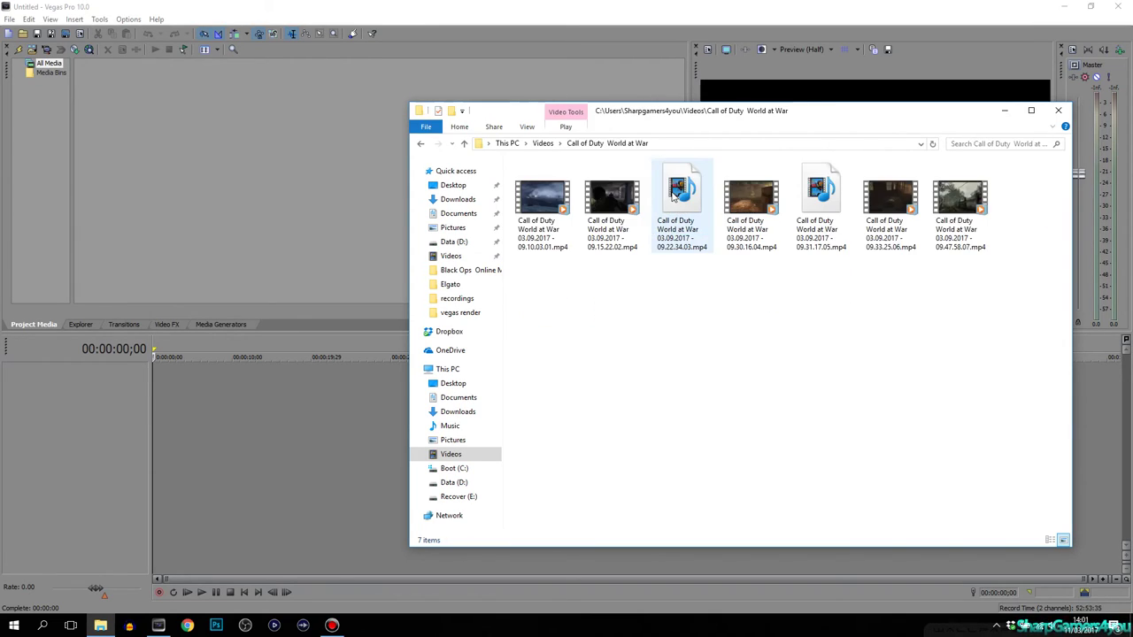
click(560, 220)
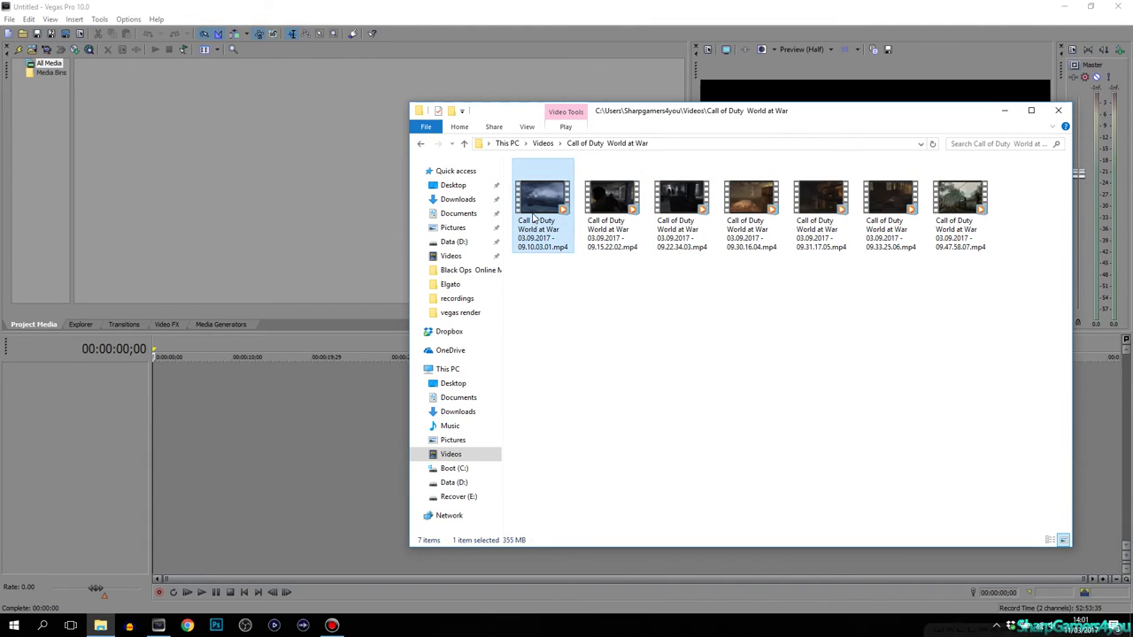
drag(563, 254, 164, 394)
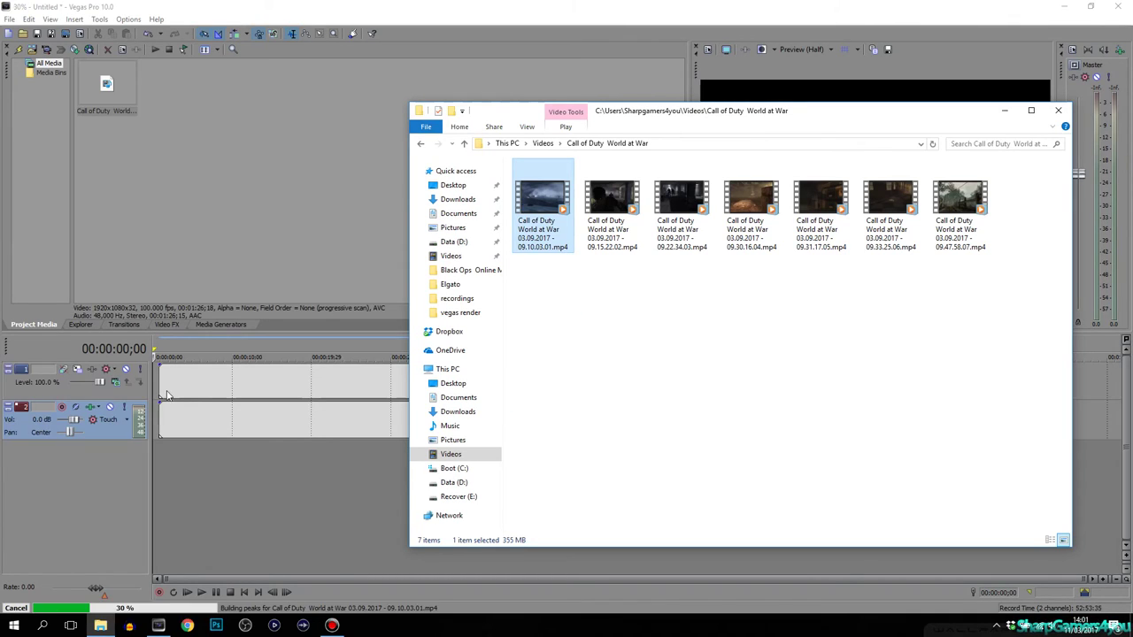
click(1003, 111)
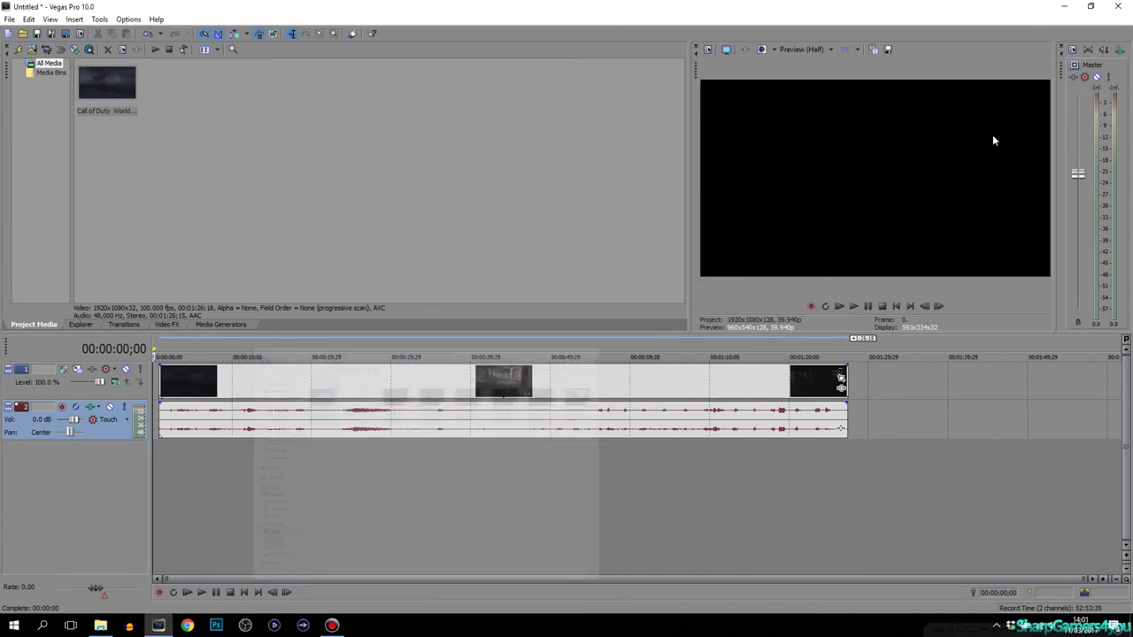
click(502, 380)
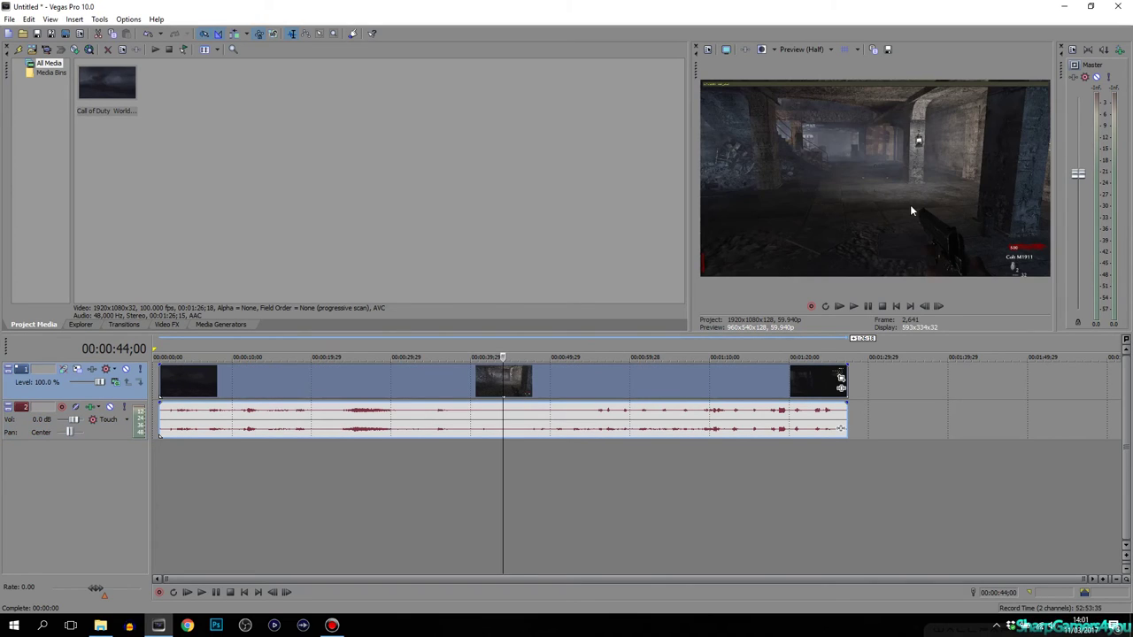
Step: Delete the clip from the timeline and browse to the Videos\Elgato folder
key(Delete)
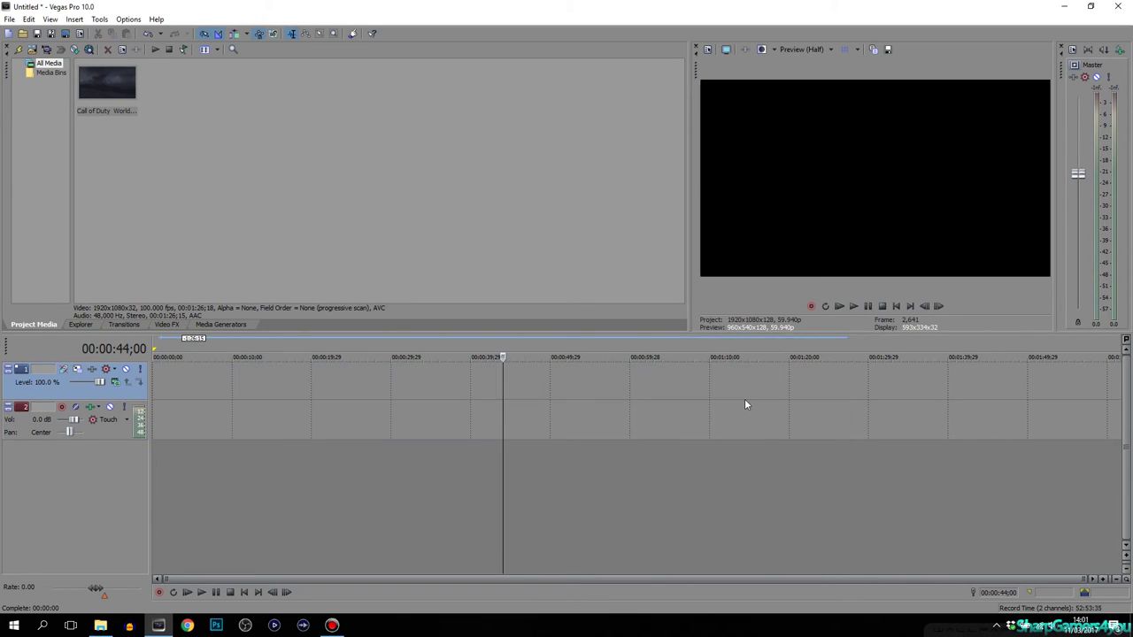
click(1064, 6)
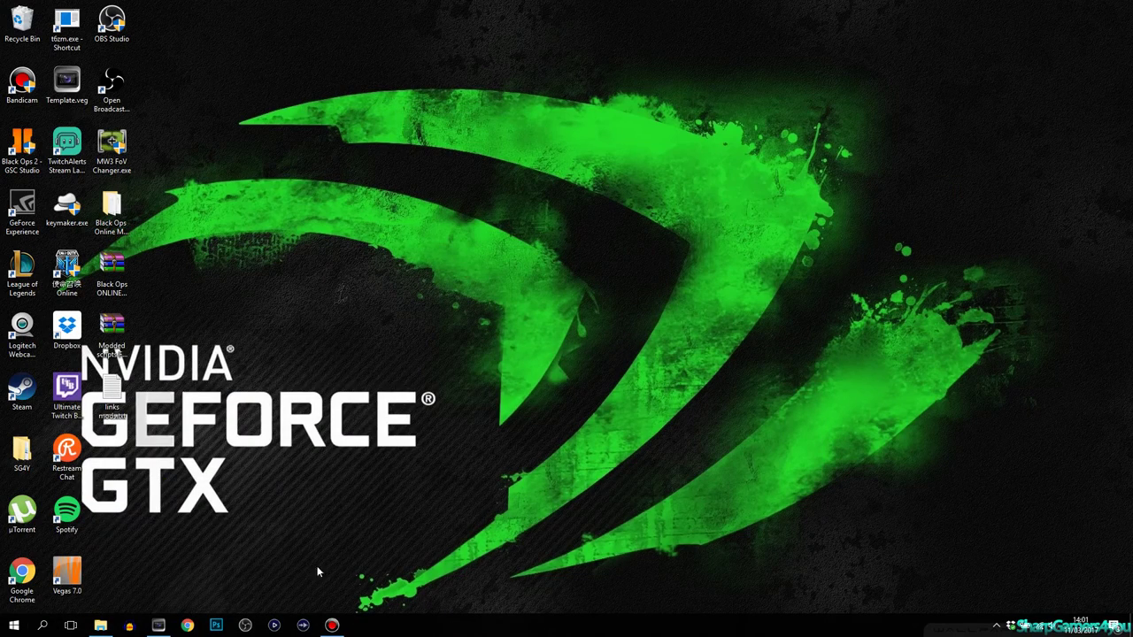
click(100, 625)
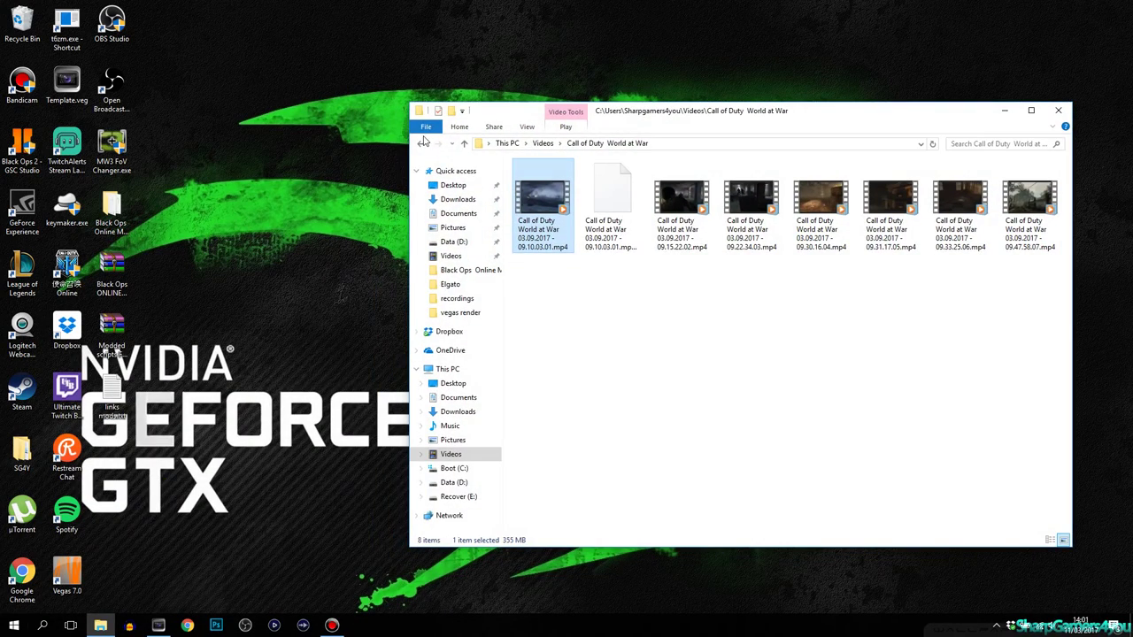
click(421, 143)
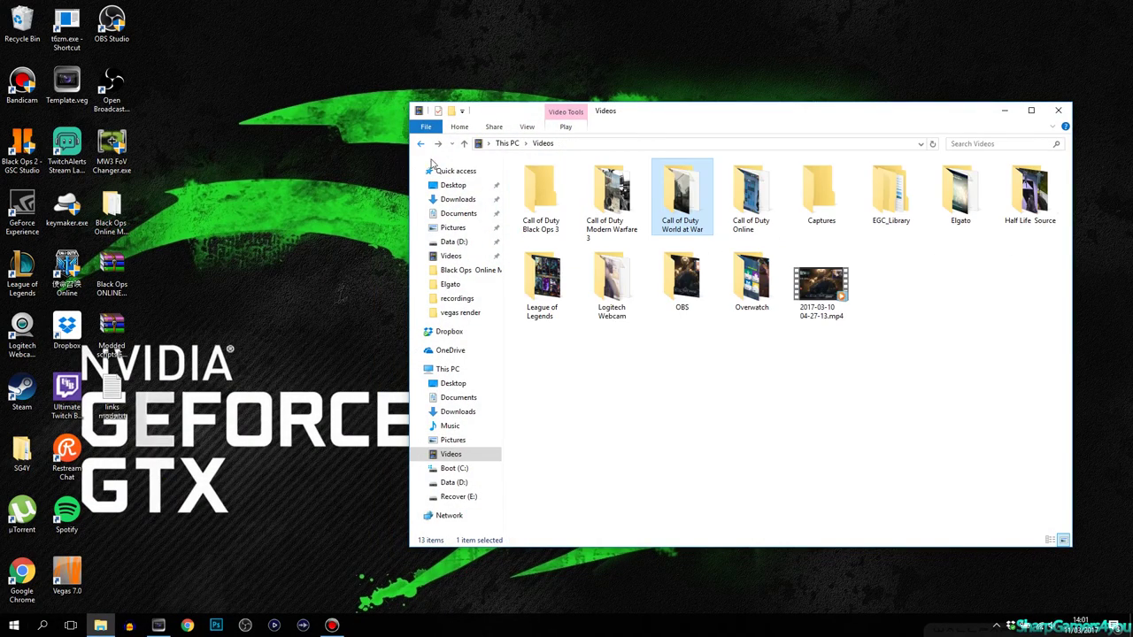
double_click(952, 209)
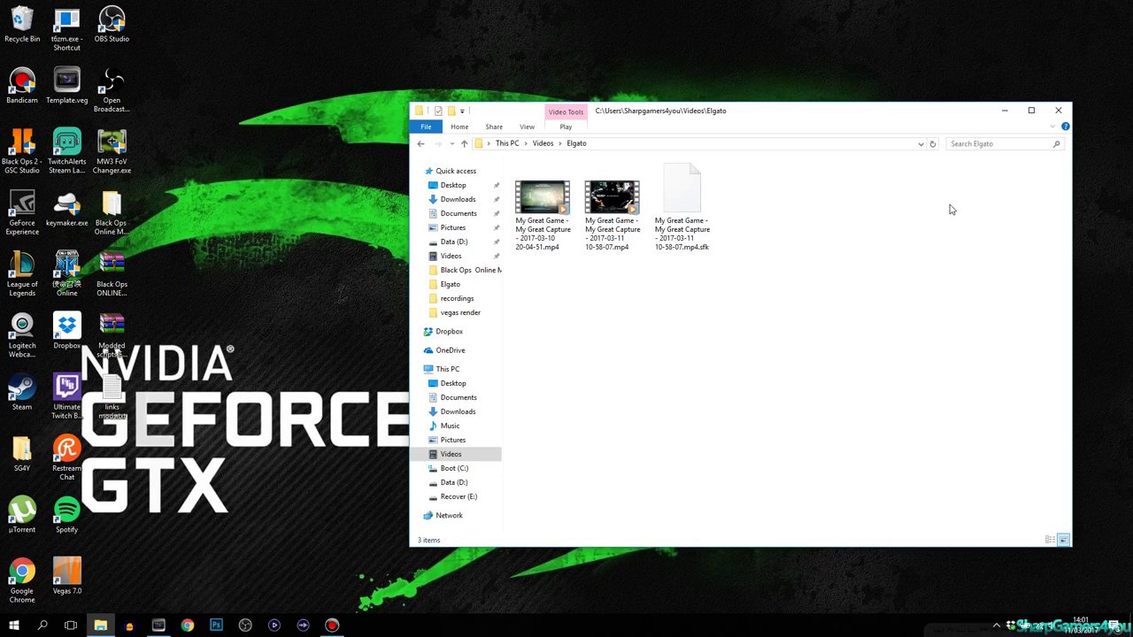
Step: Drop the 2017-03-10 My Great Capture MP4 into Vegas, dismiss its error, and launch Elgato Game Capture HD
click(537, 231)
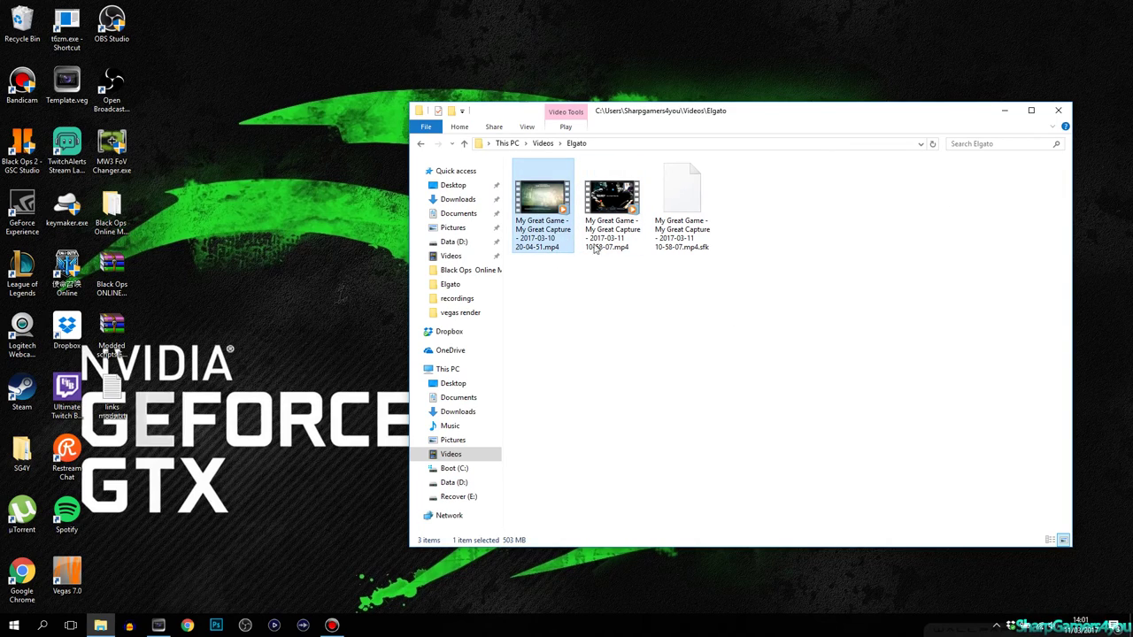
drag(547, 207, 244, 388)
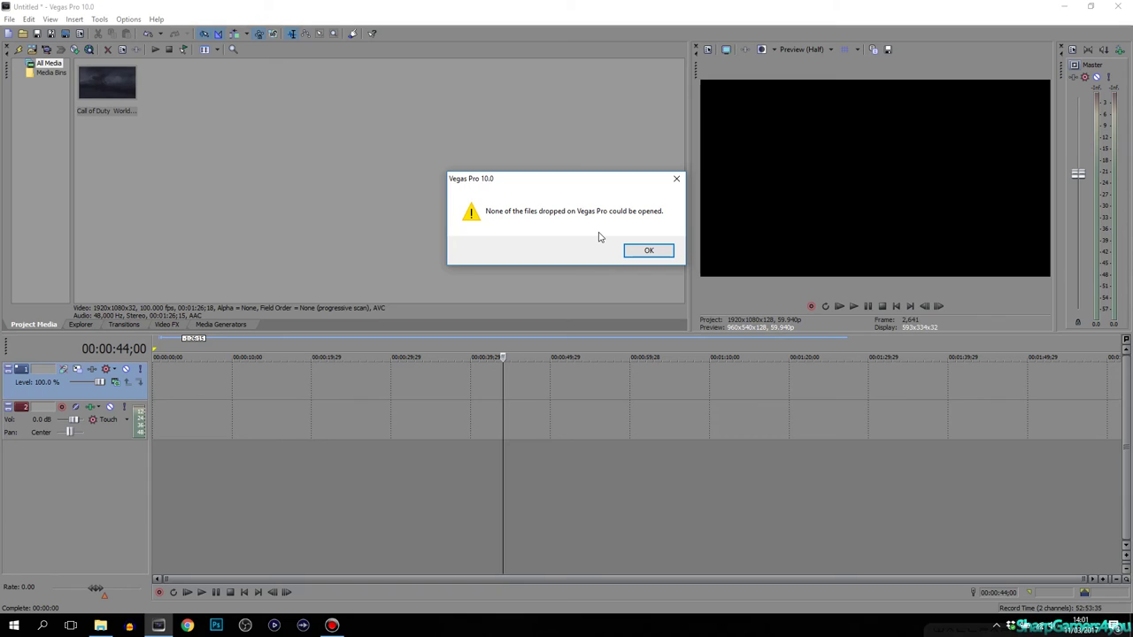
click(643, 252)
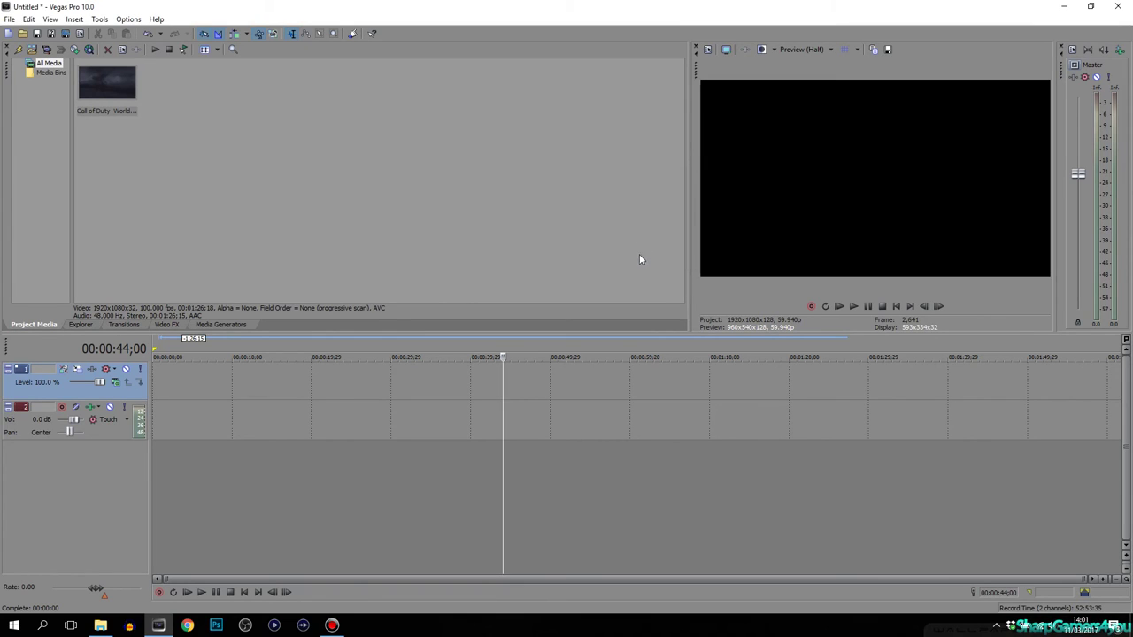
click(1064, 7)
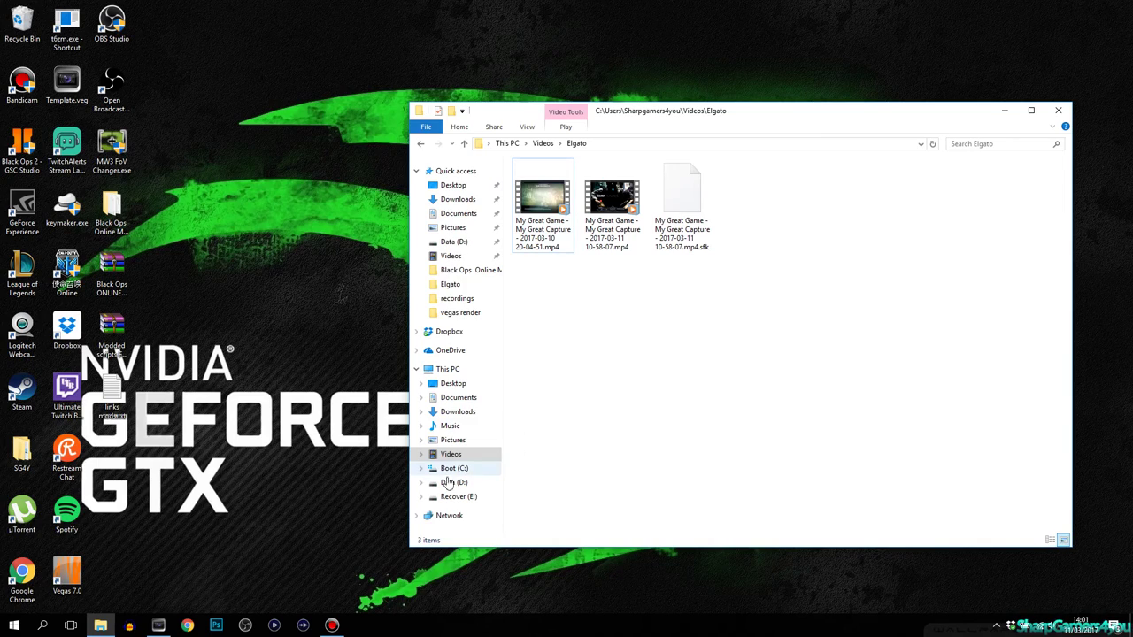
click(276, 626)
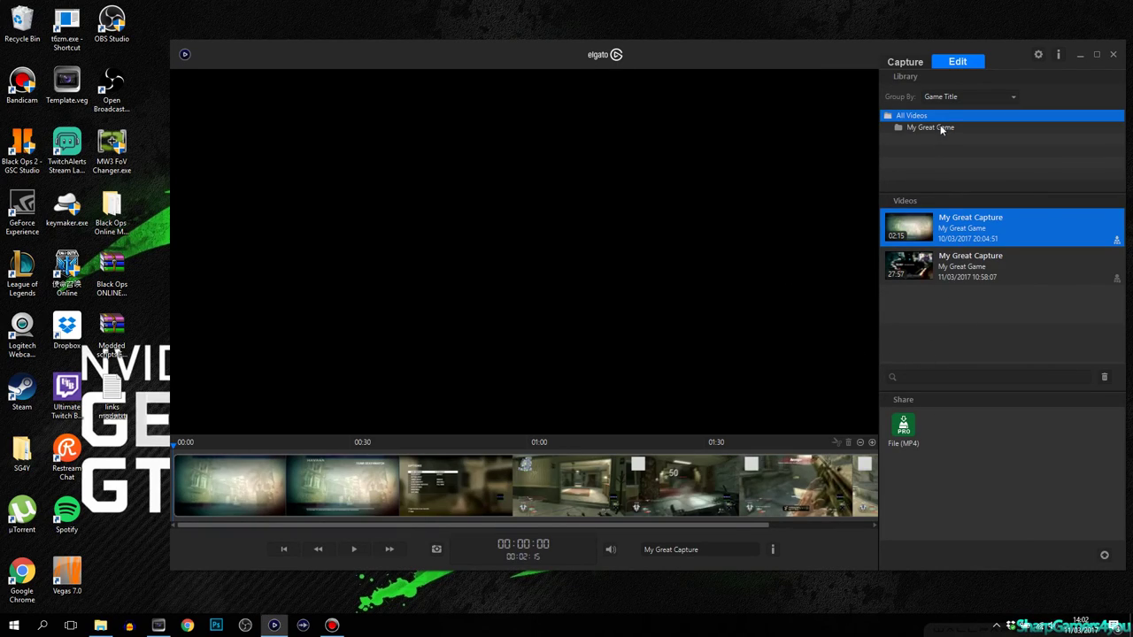
Step: Review Game Capture HD's sharing preferences, cancel with MP4 conversion and YouTube sharing unchanged, and close the app
click(1038, 55)
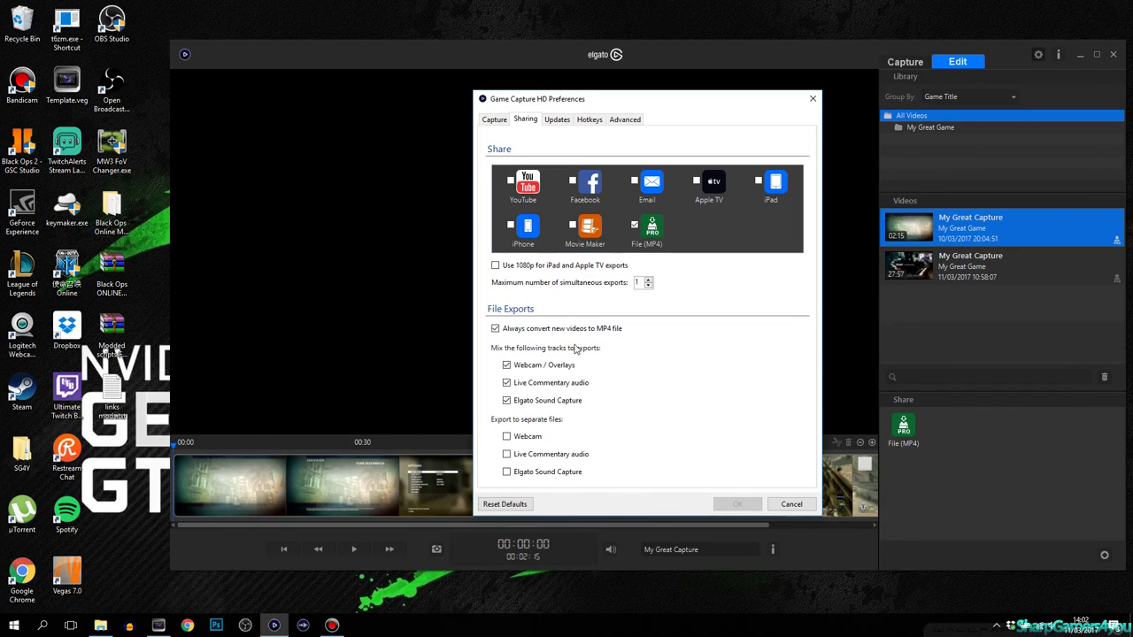
click(496, 329)
click(496, 329)
click(509, 181)
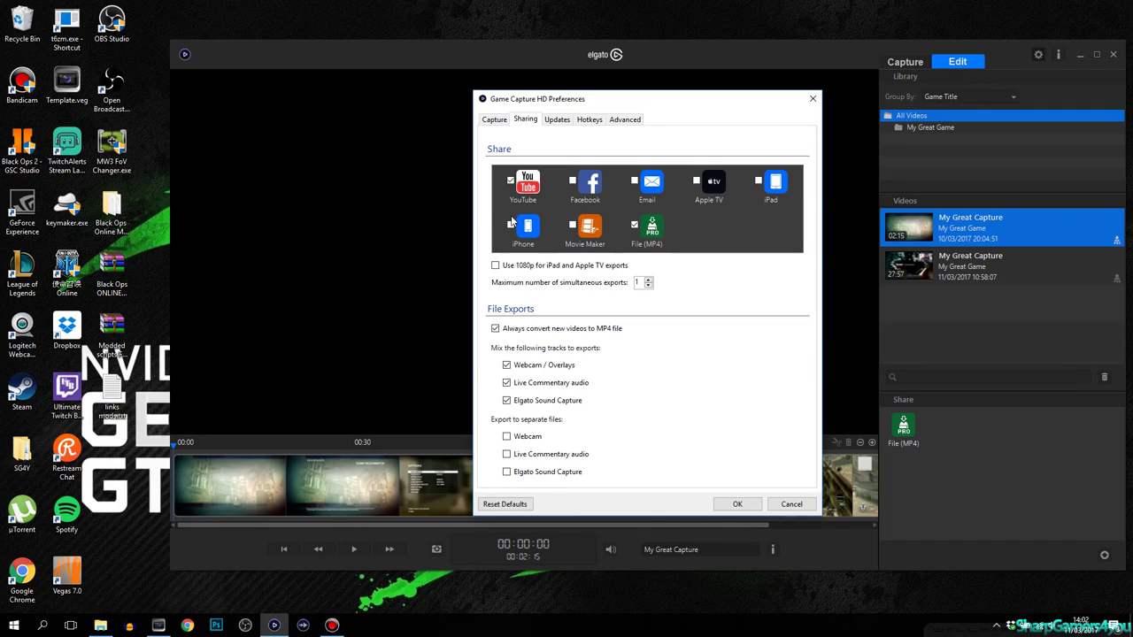
click(510, 181)
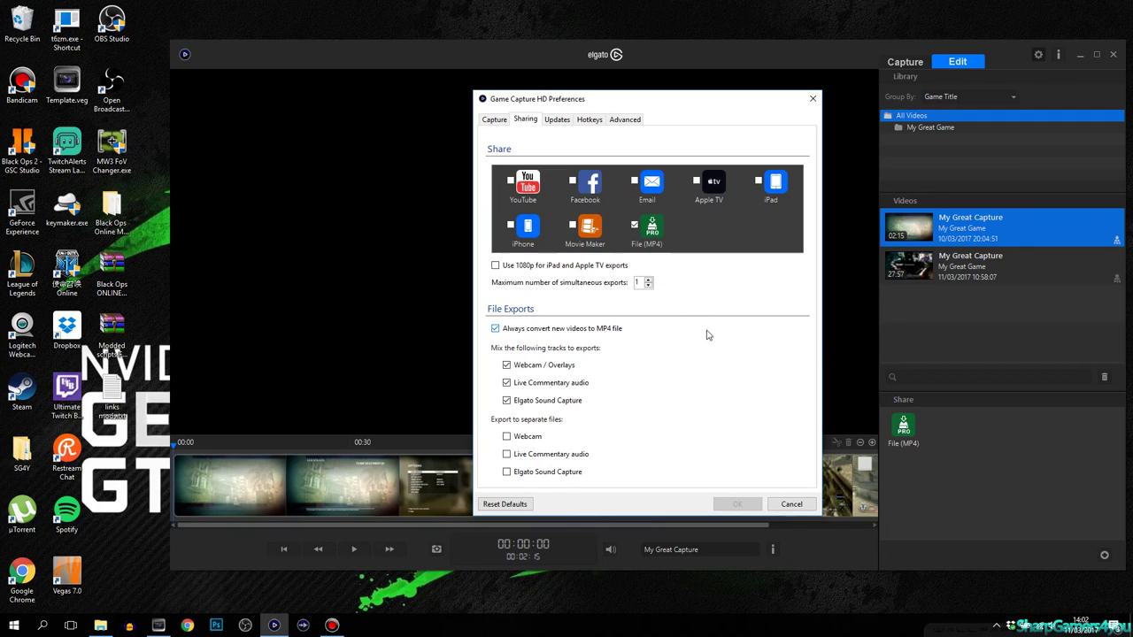
click(777, 506)
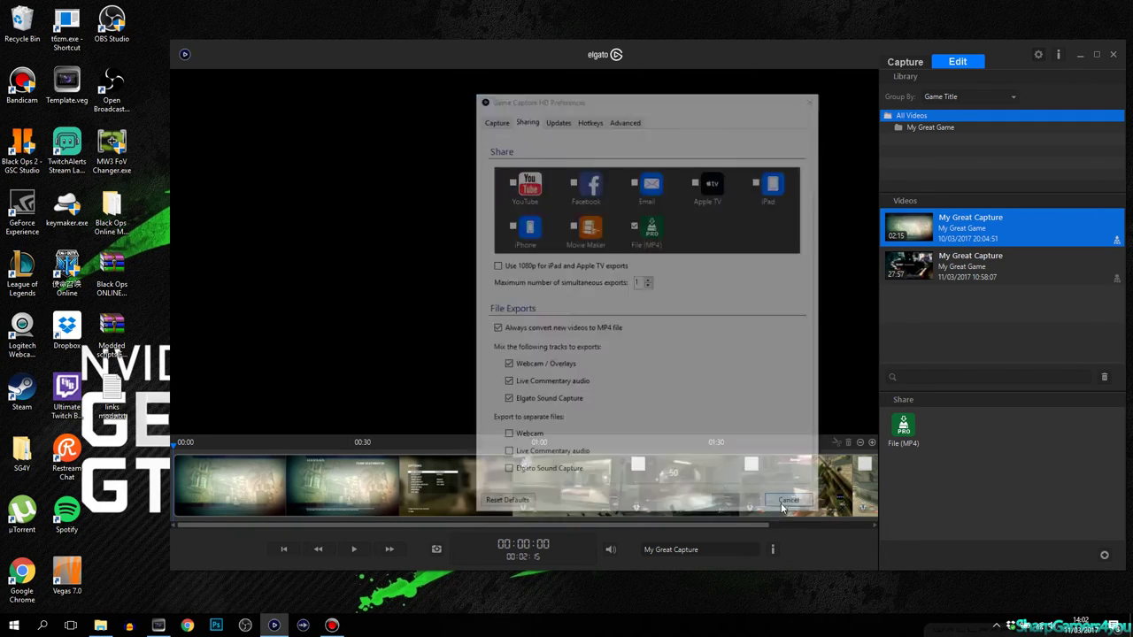
click(1111, 55)
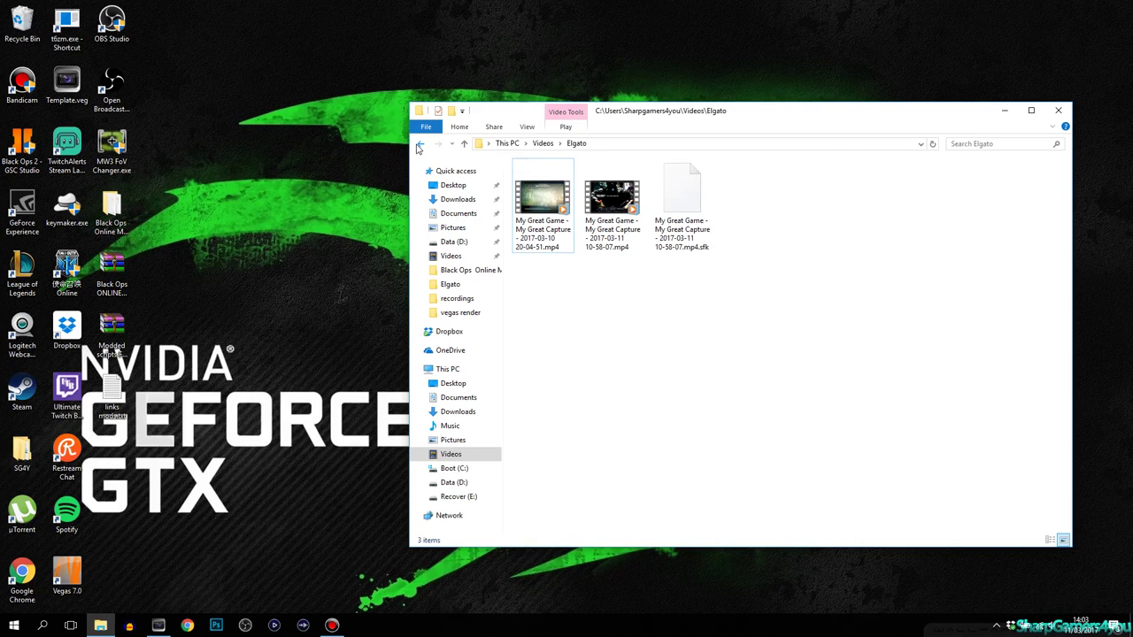
Step: View the properties of the first 503 MB My Great Capture MP4 in Videos\Elgato, then close Explorer
click(419, 144)
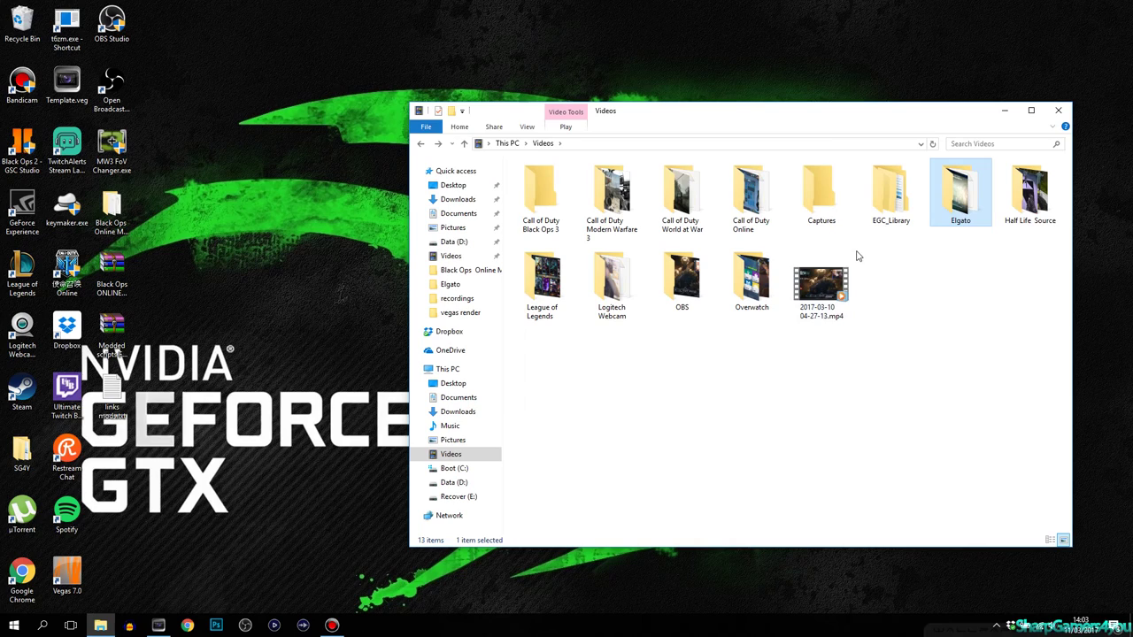
double_click(963, 189)
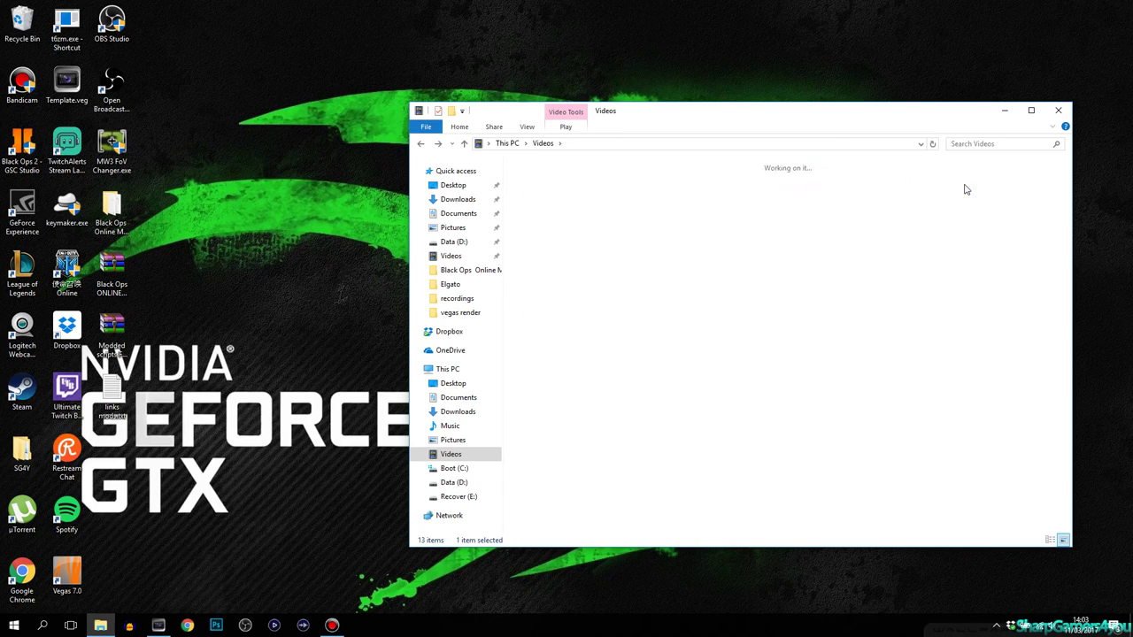
right_click(550, 203)
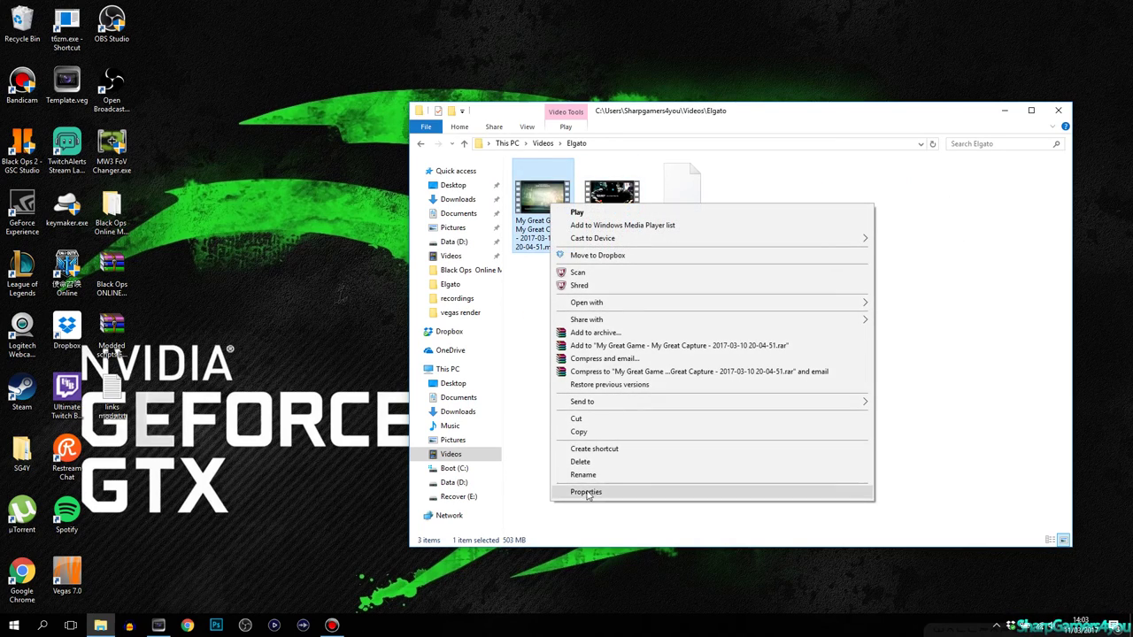
click(586, 491)
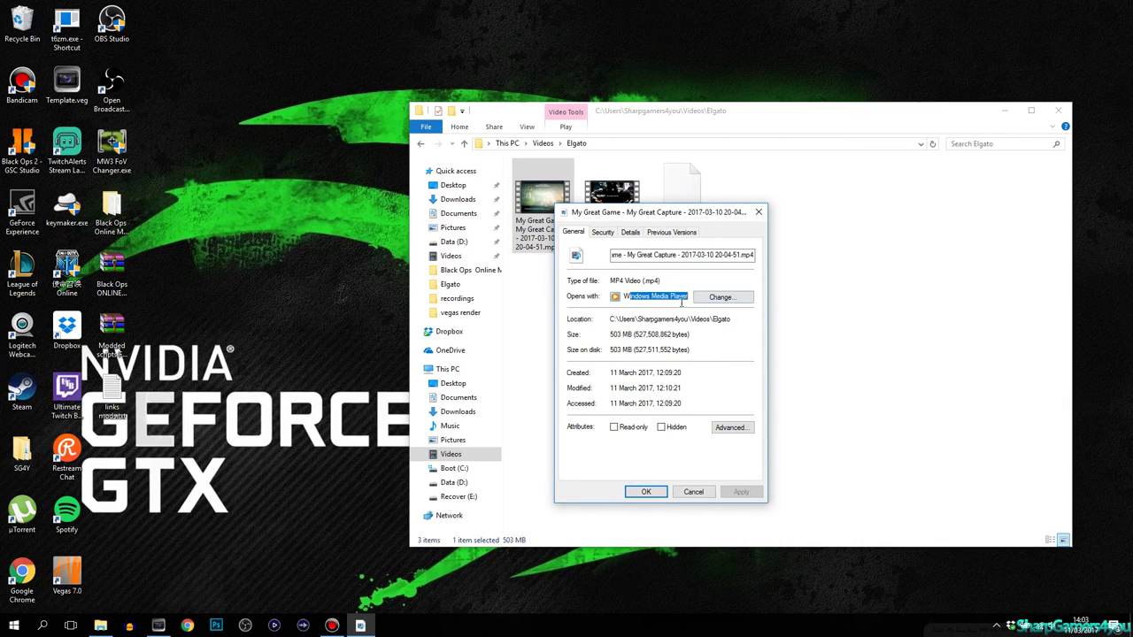
click(758, 212)
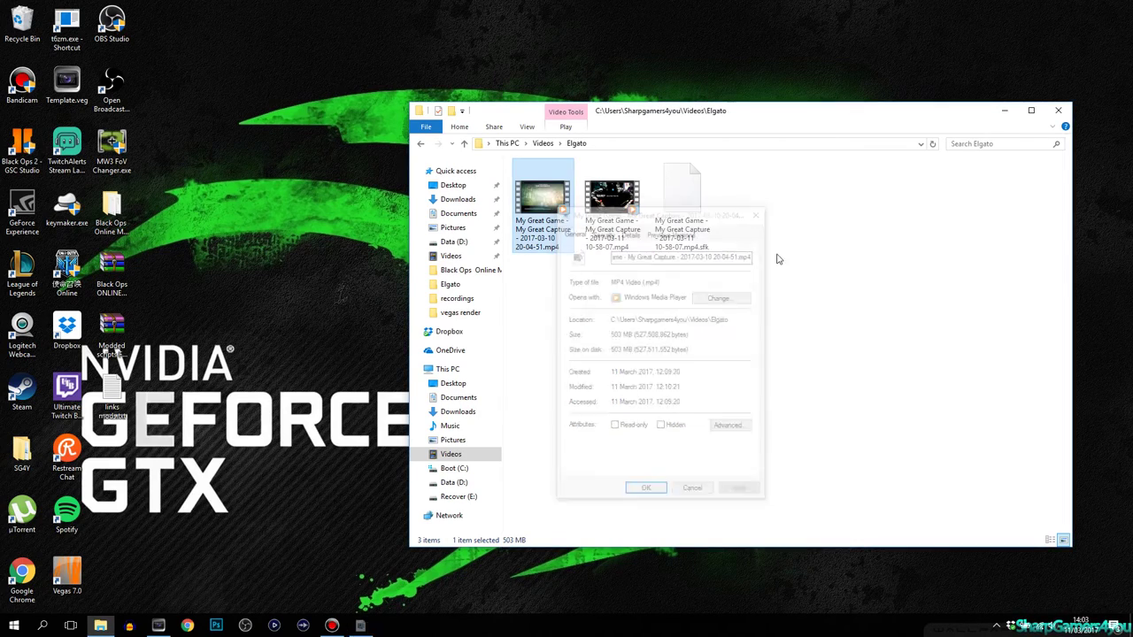
click(1058, 111)
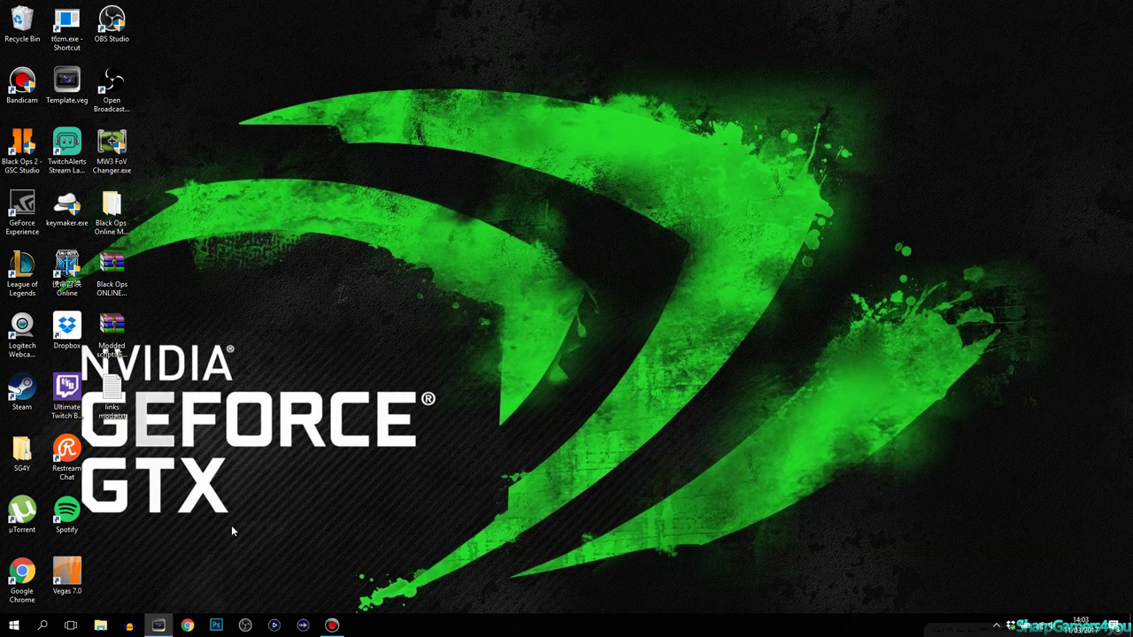
key(super)
text(uninstall)
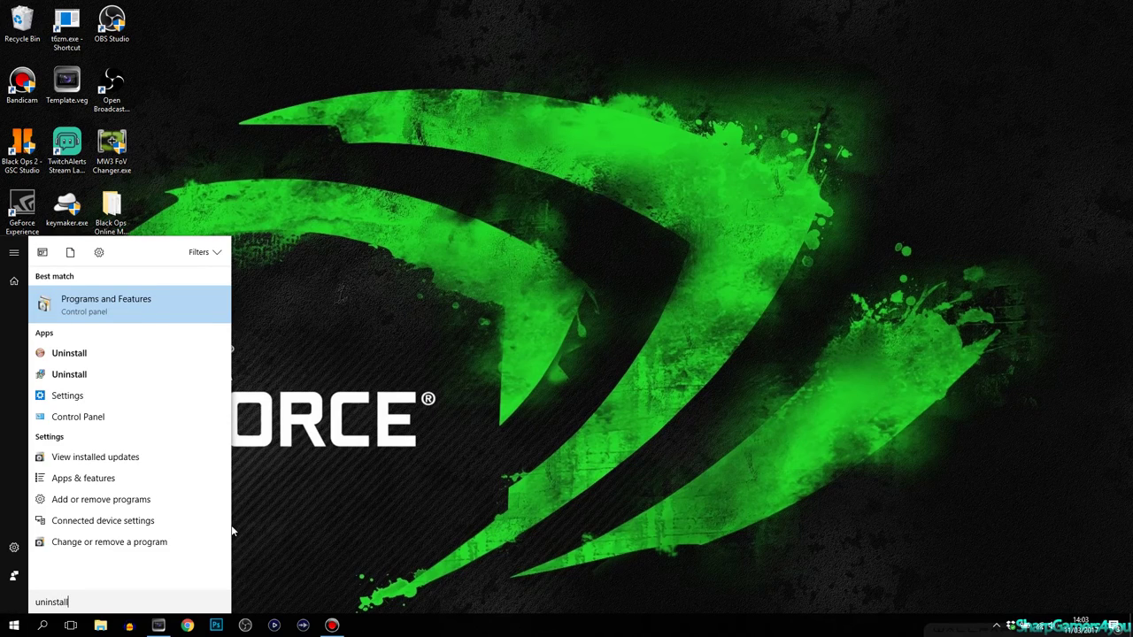
key(Return)
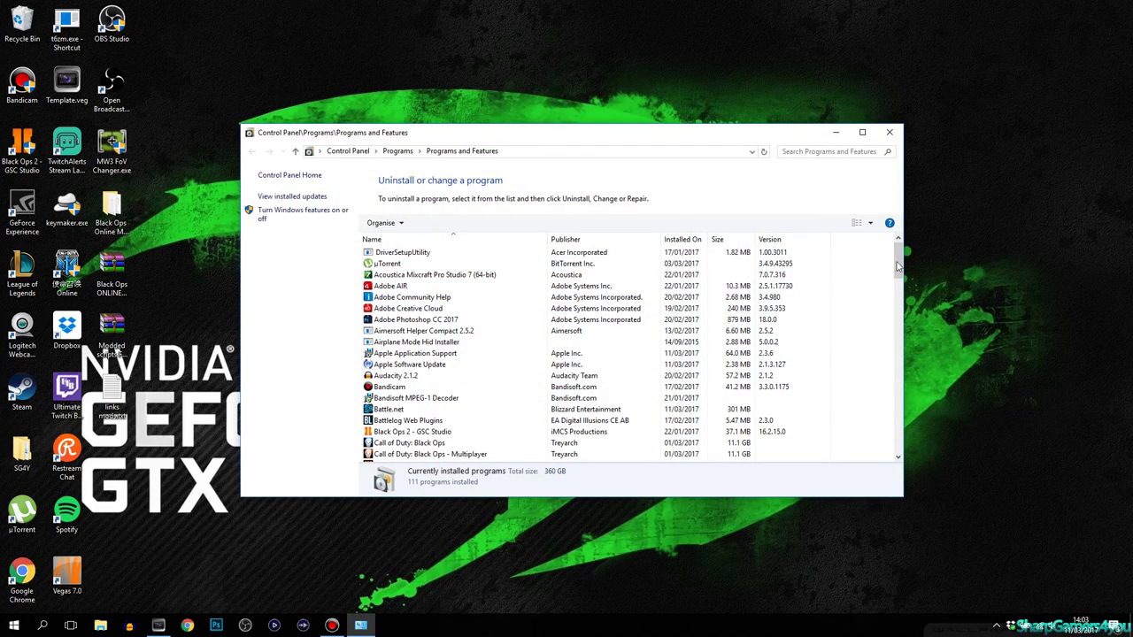
drag(903, 263, 901, 432)
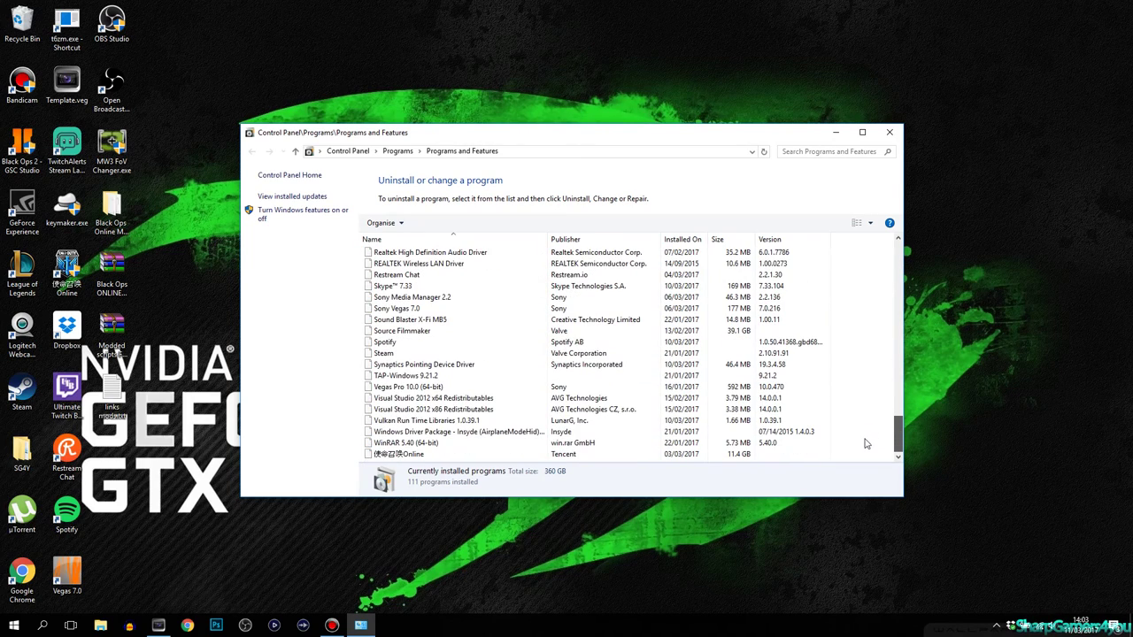
click(555, 365)
scroll(552, 378, up, 1)
click(368, 254)
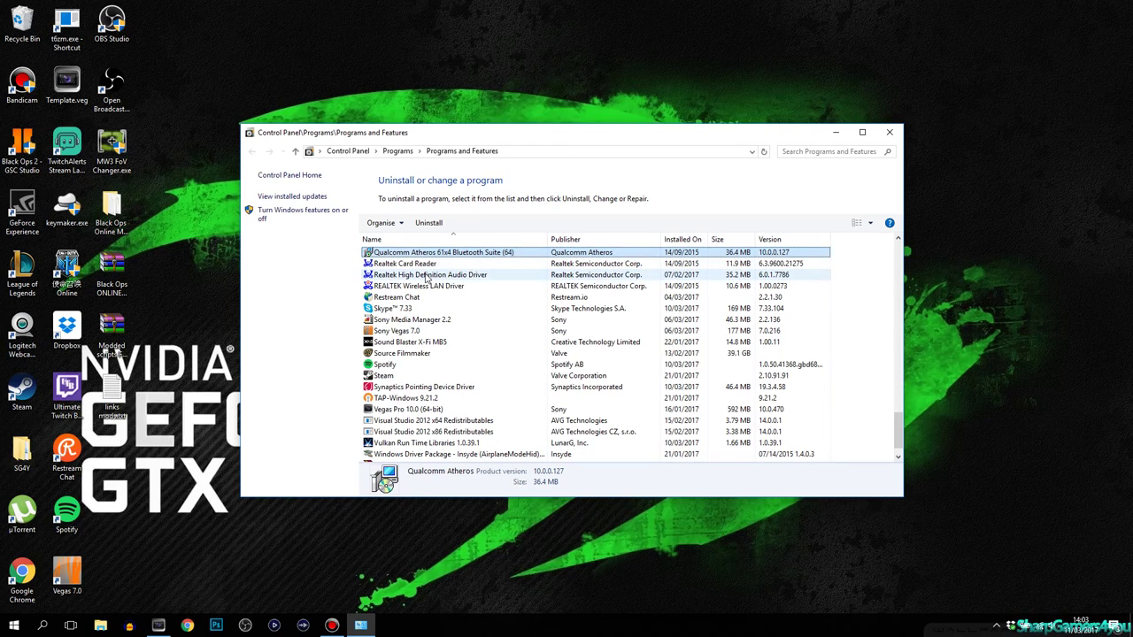
click(890, 134)
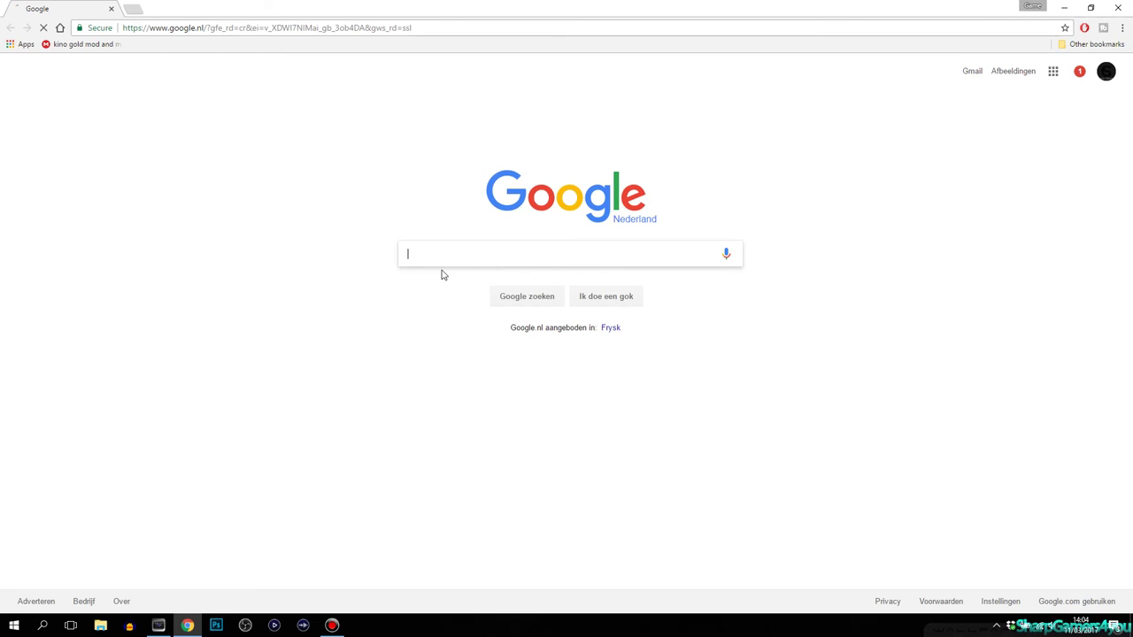
text(quicktime)
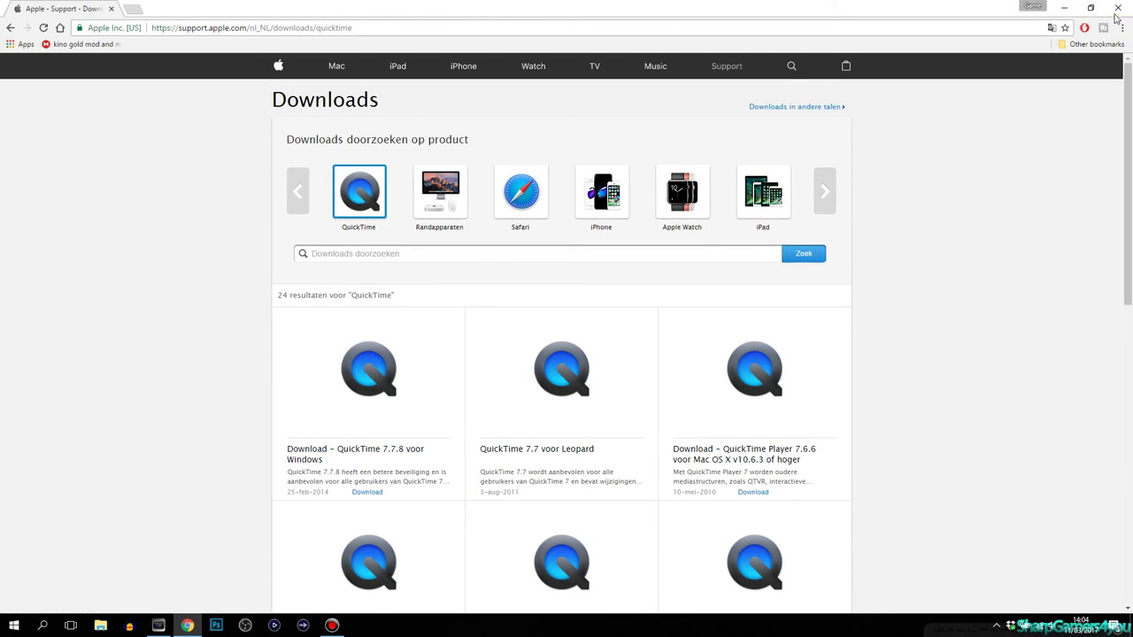
key(super+d)
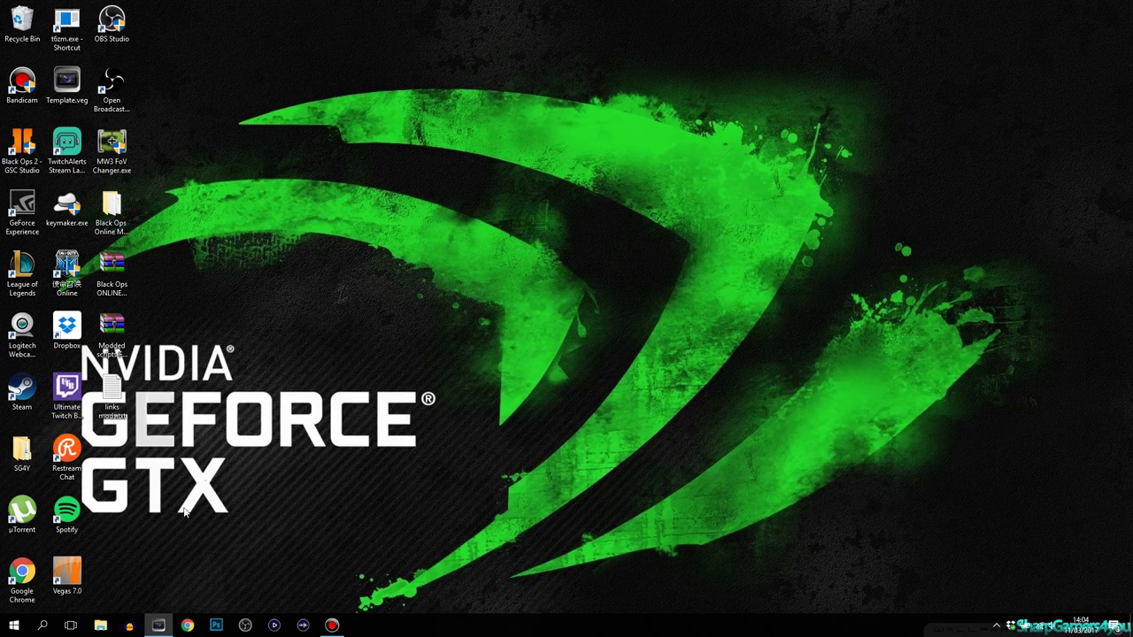
Step: Launch QuickTimeInstaller.exe from the Downloads folder
click(100, 625)
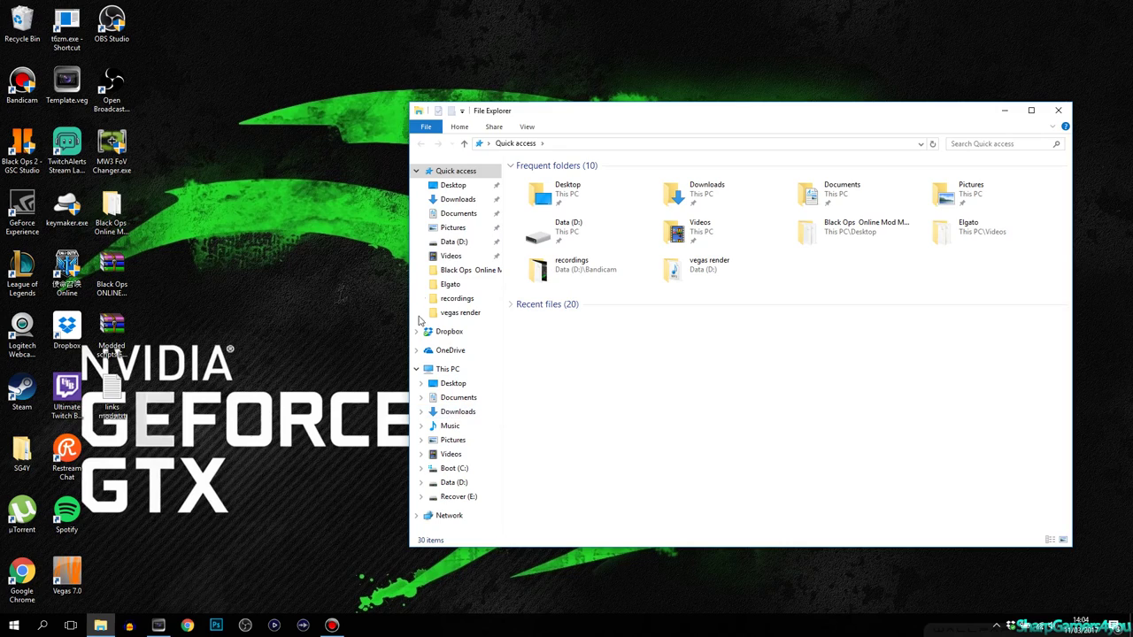
click(458, 199)
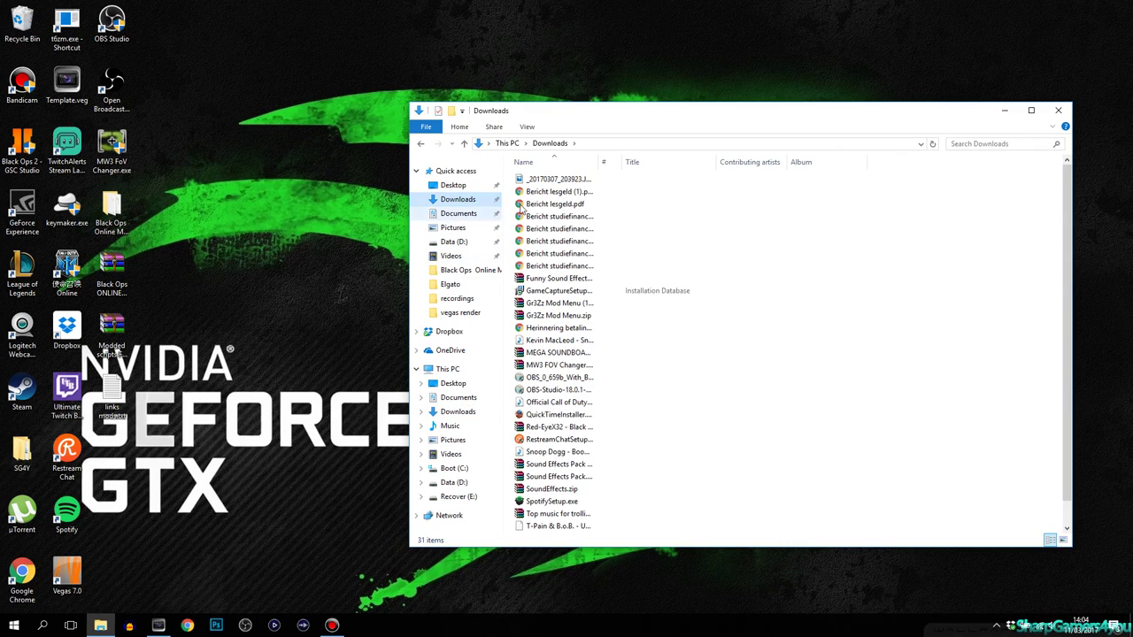
scroll(584, 308, down, 1)
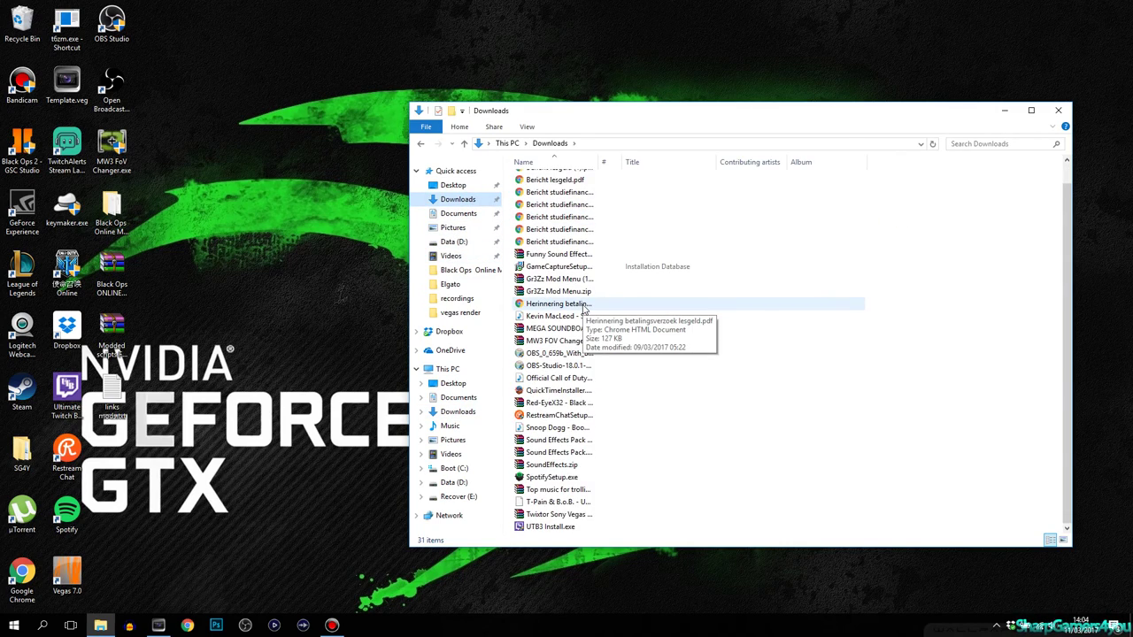
click(558, 378)
click(555, 390)
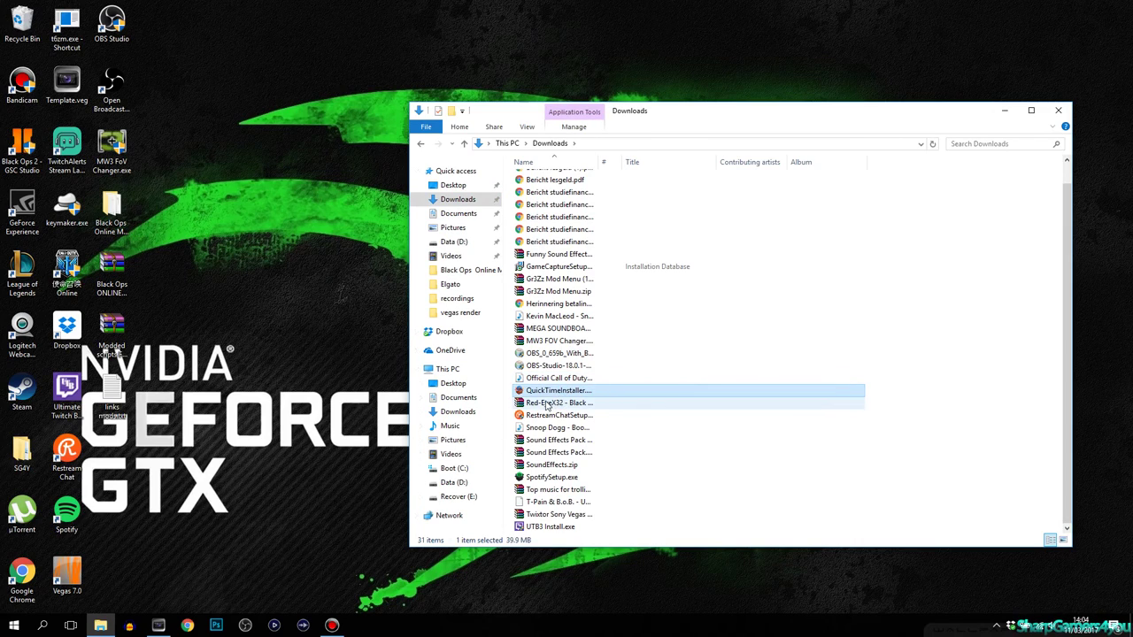
double_click(555, 391)
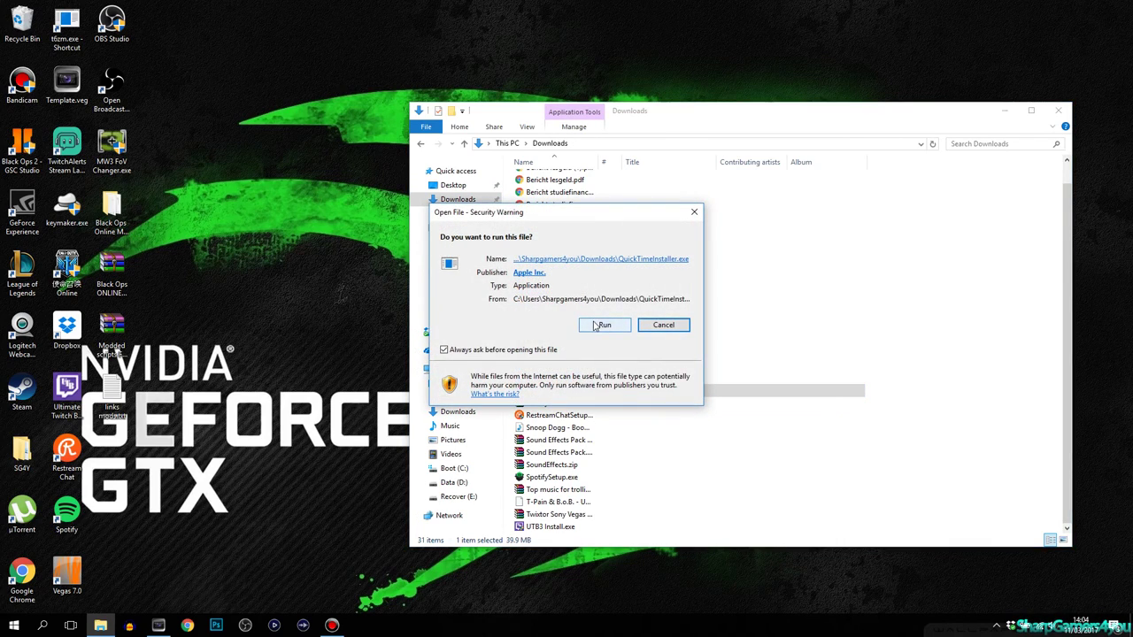
Step: Run the QuickTime 7 installer with a Custom feature set into the default Program Files (x86)\QuickTime folder
click(600, 325)
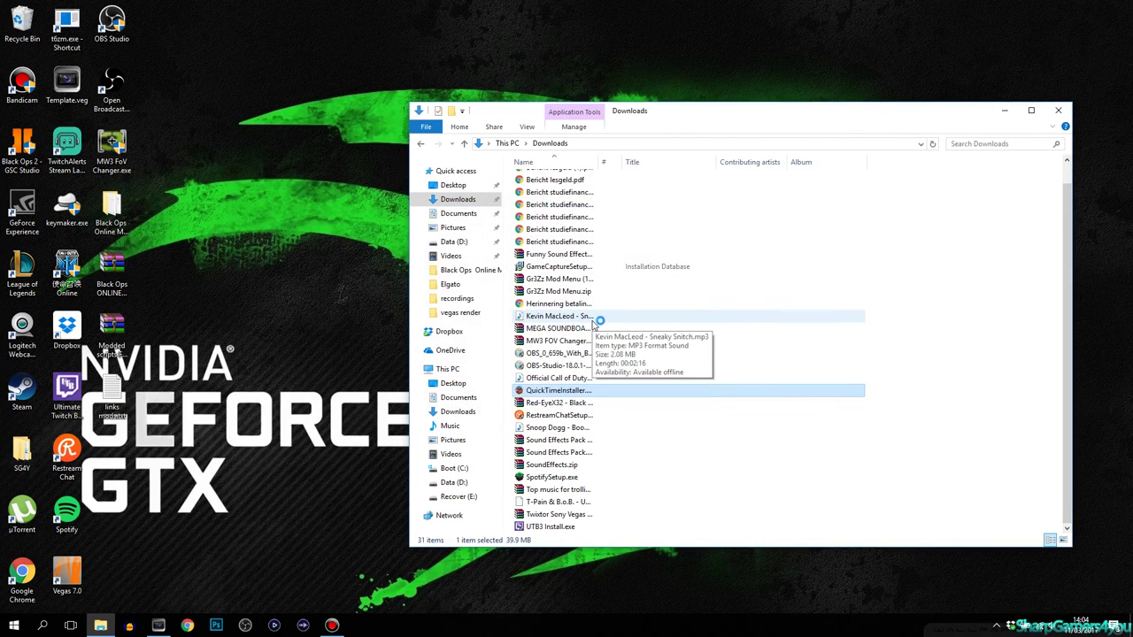
click(620, 403)
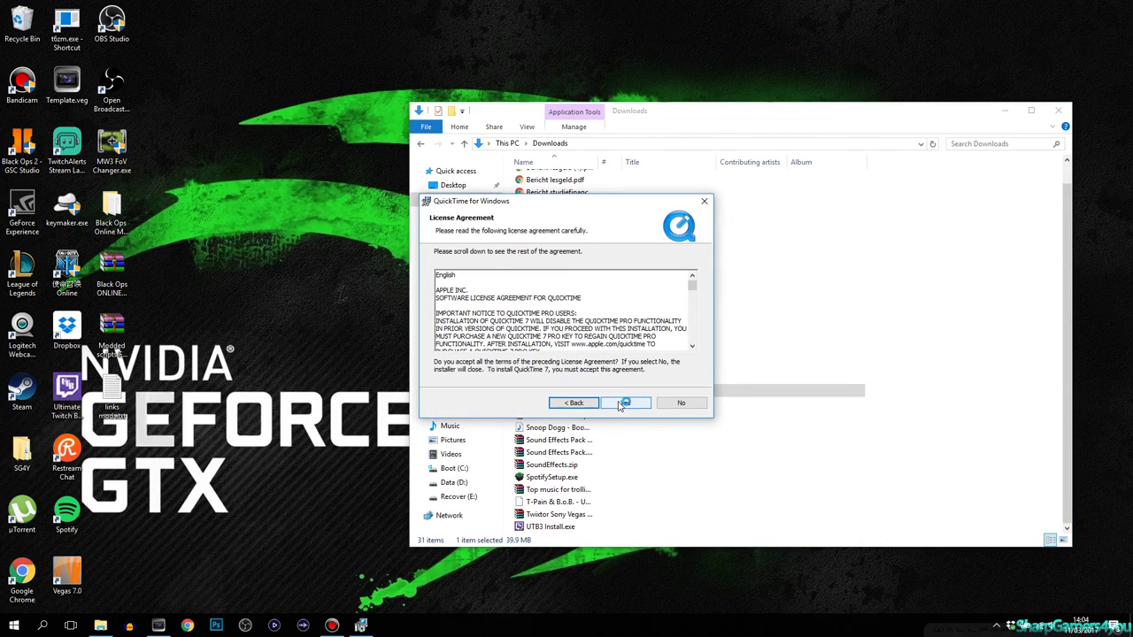
click(625, 404)
click(487, 325)
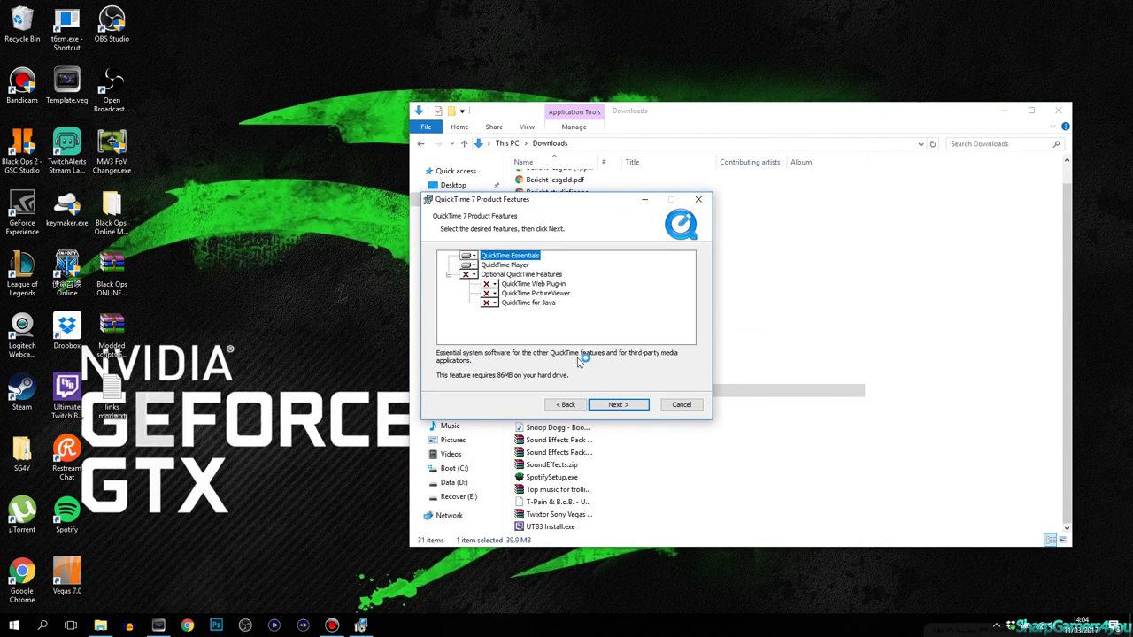
click(626, 406)
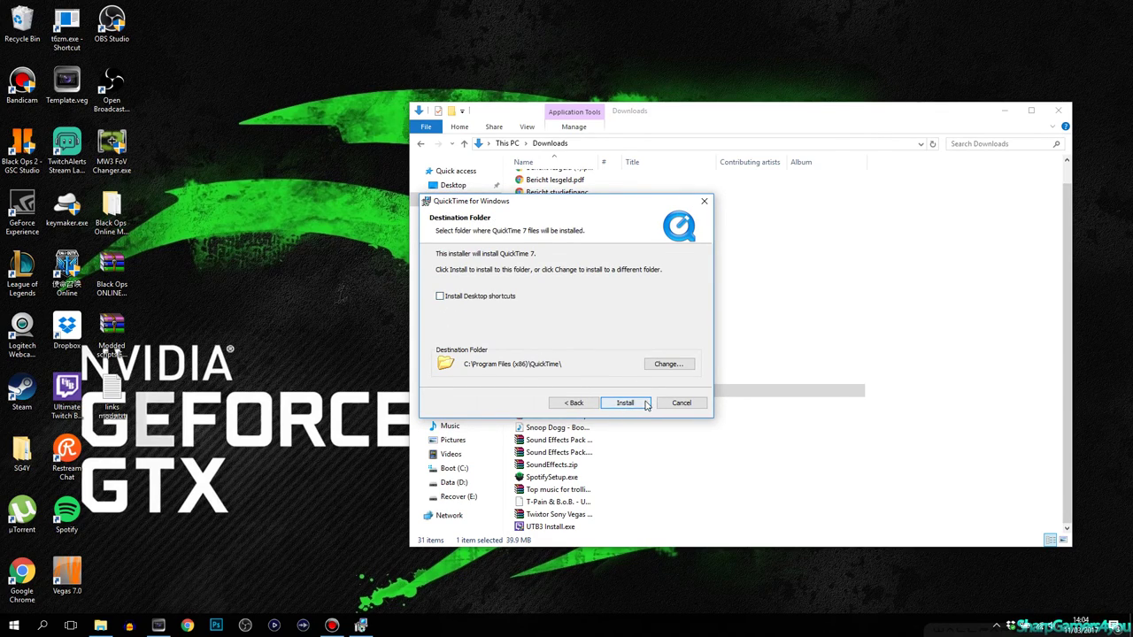
click(625, 402)
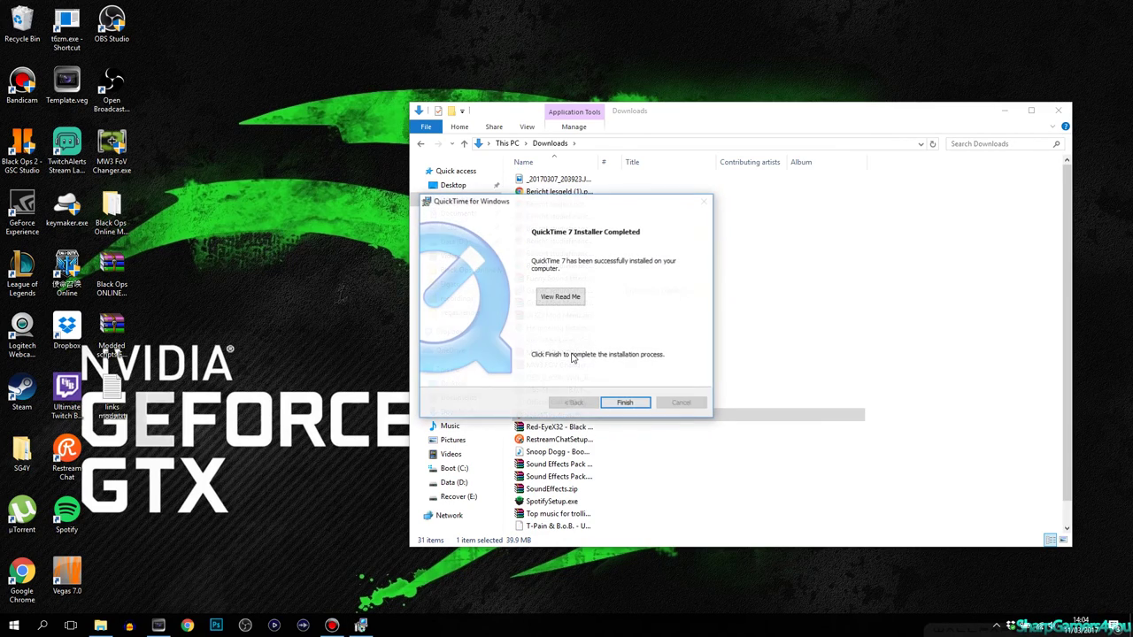
click(625, 403)
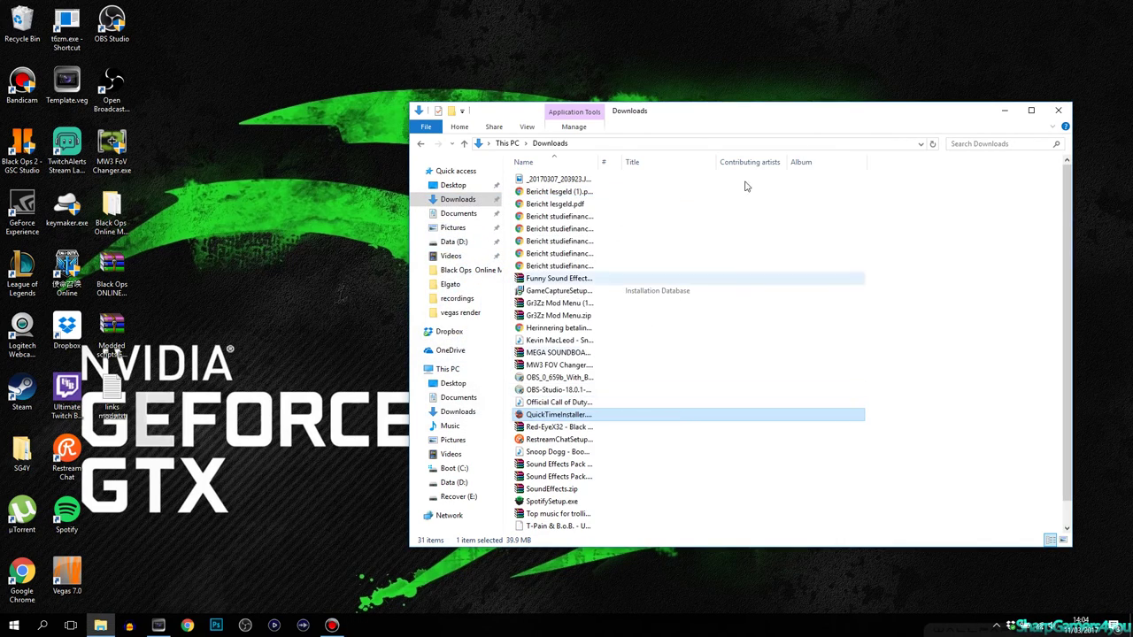
Step: Close Explorer and open Programs and Features through an 'uninstall' search
click(1057, 110)
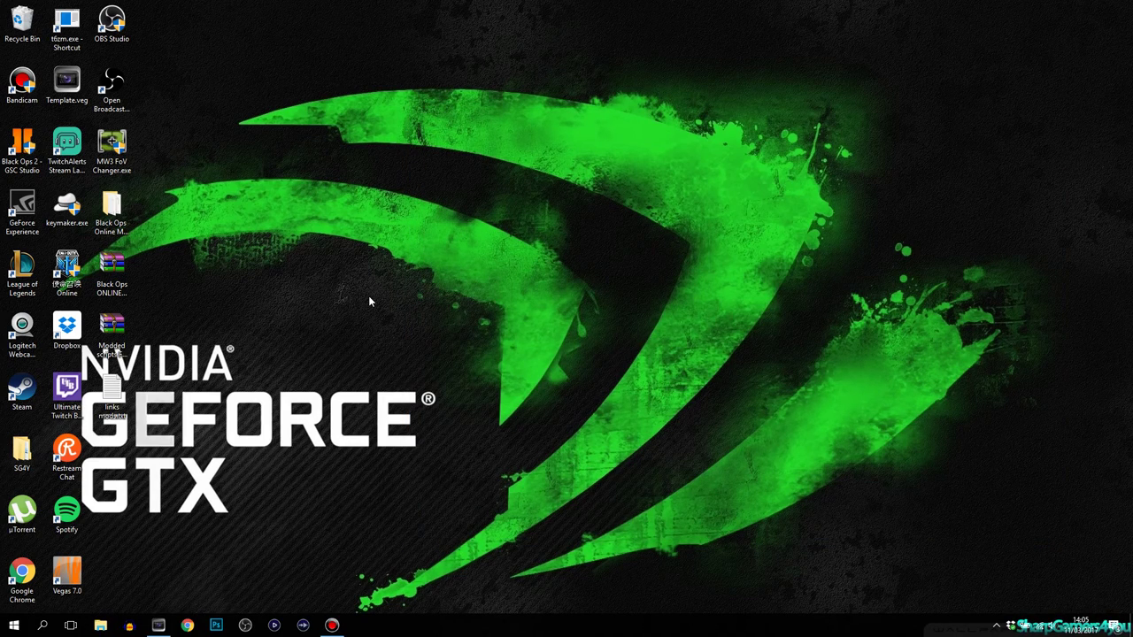
key(super)
text(uninstall)
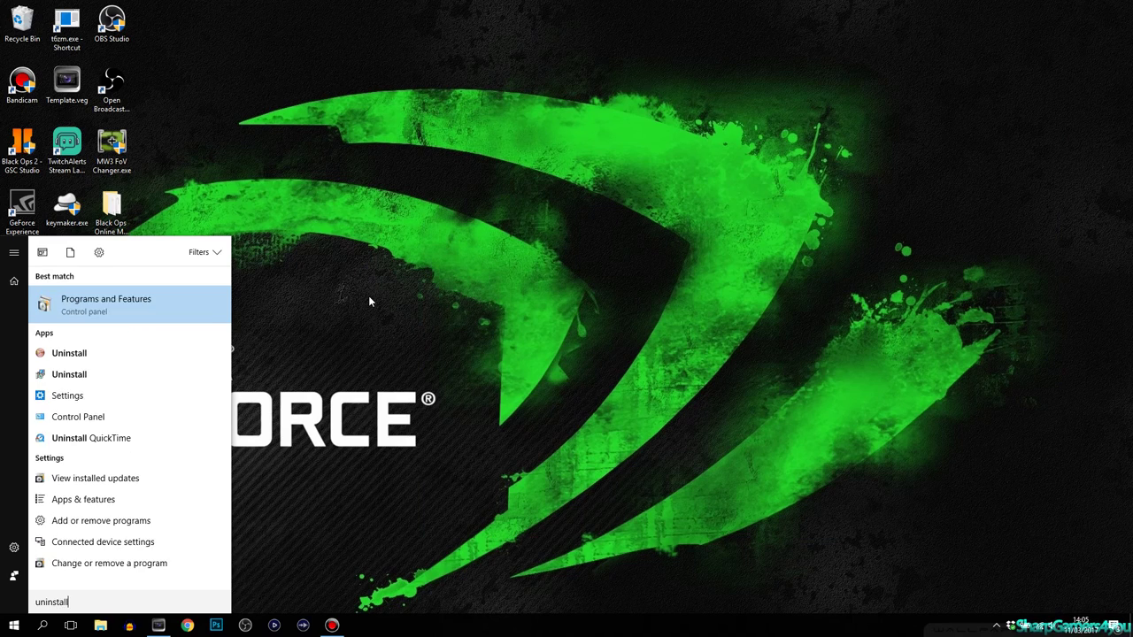
key(Return)
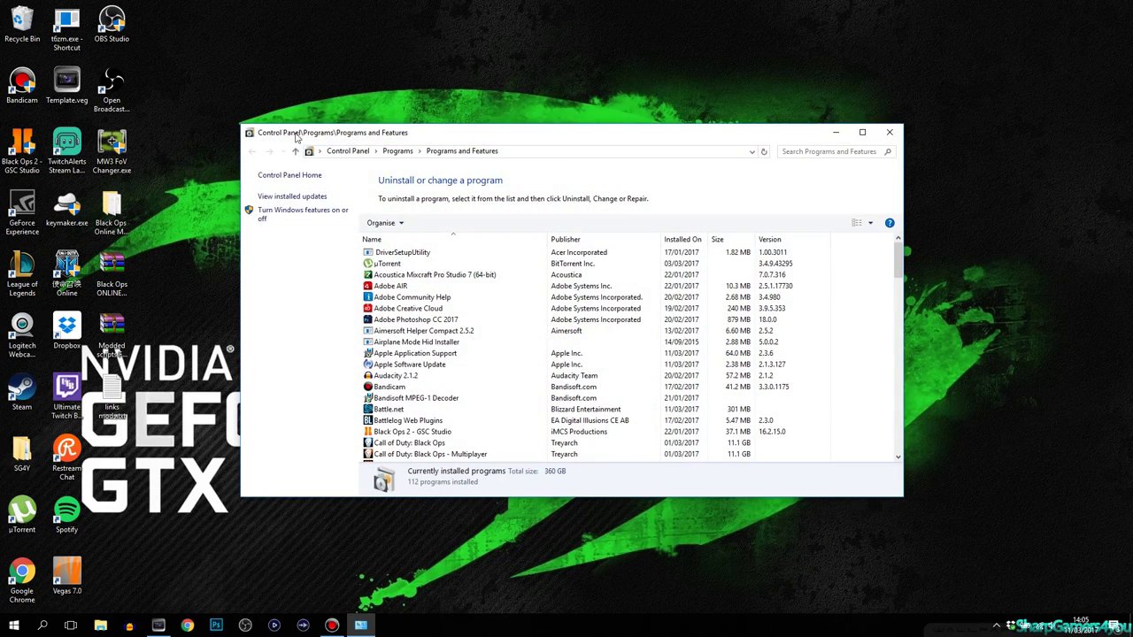
Step: Find QuickTime 7 (7.79.80.95, 69.1 MB) in the installed programs, then return to Vegas Pro 10
click(440, 332)
key(q)
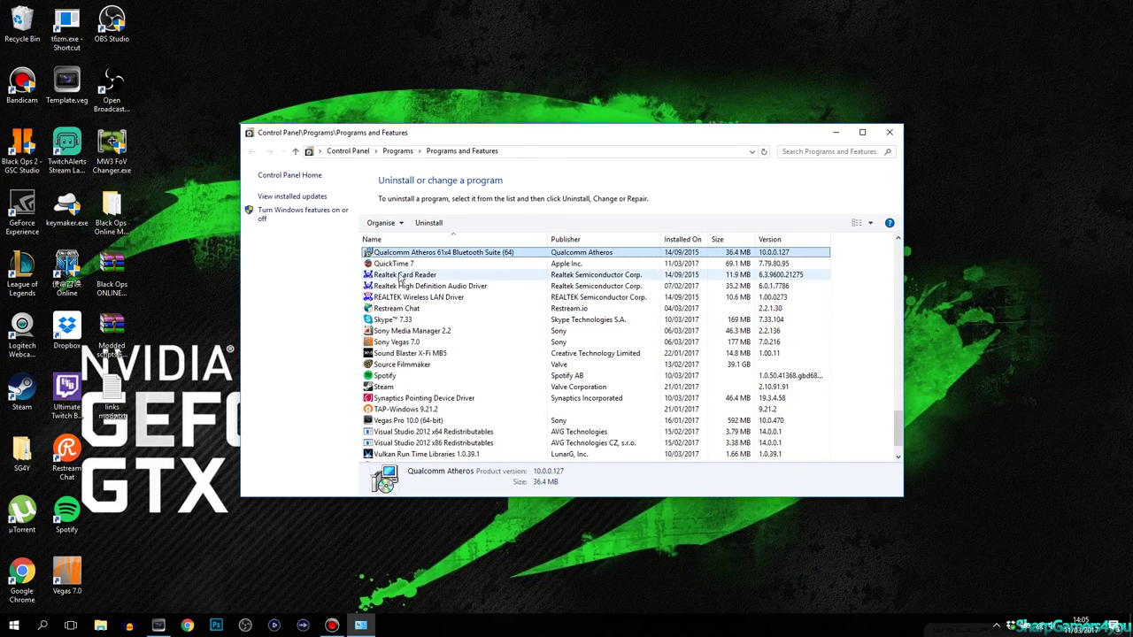
click(402, 265)
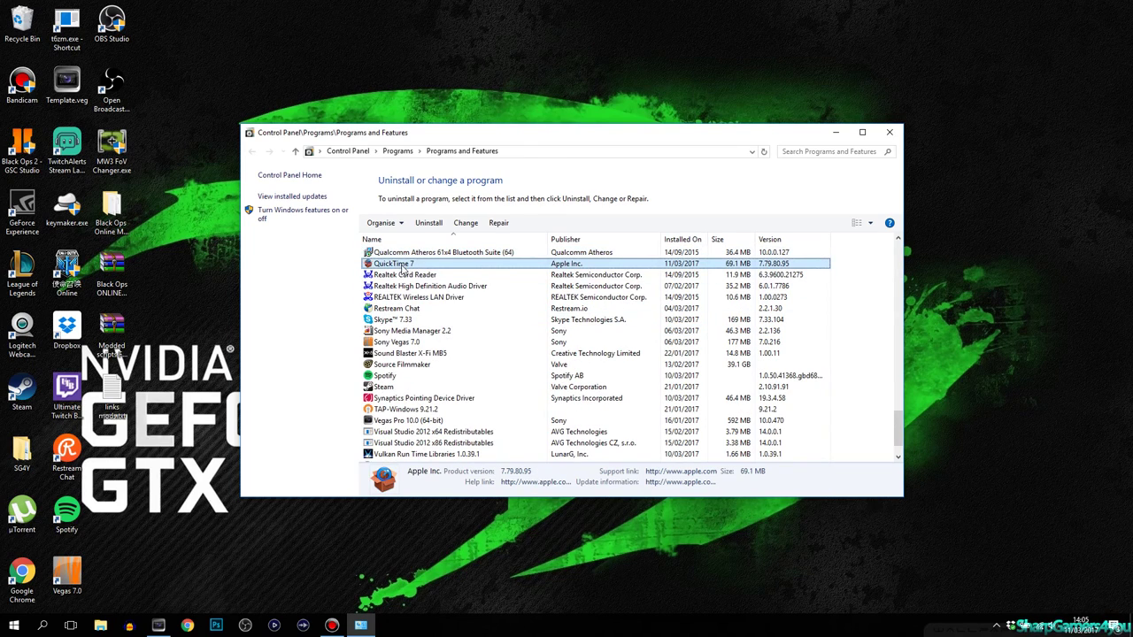
click(889, 132)
click(162, 625)
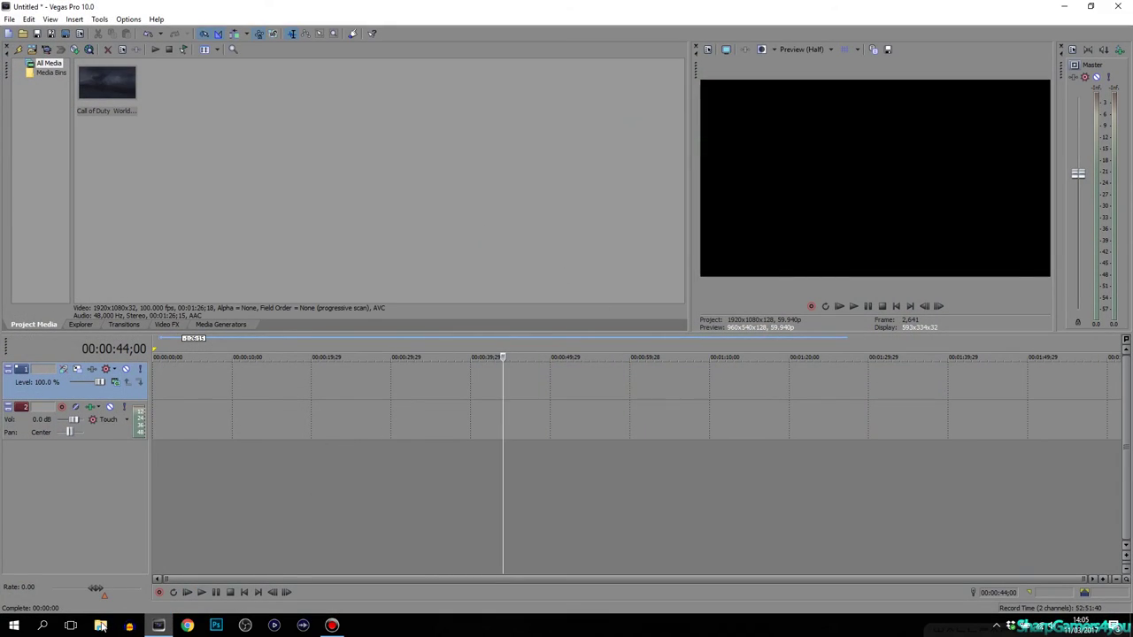
Step: Retry dropping the Elgato capture MP4 onto the timeline, dismiss the error, and quit Vegas without saving
key(super+e)
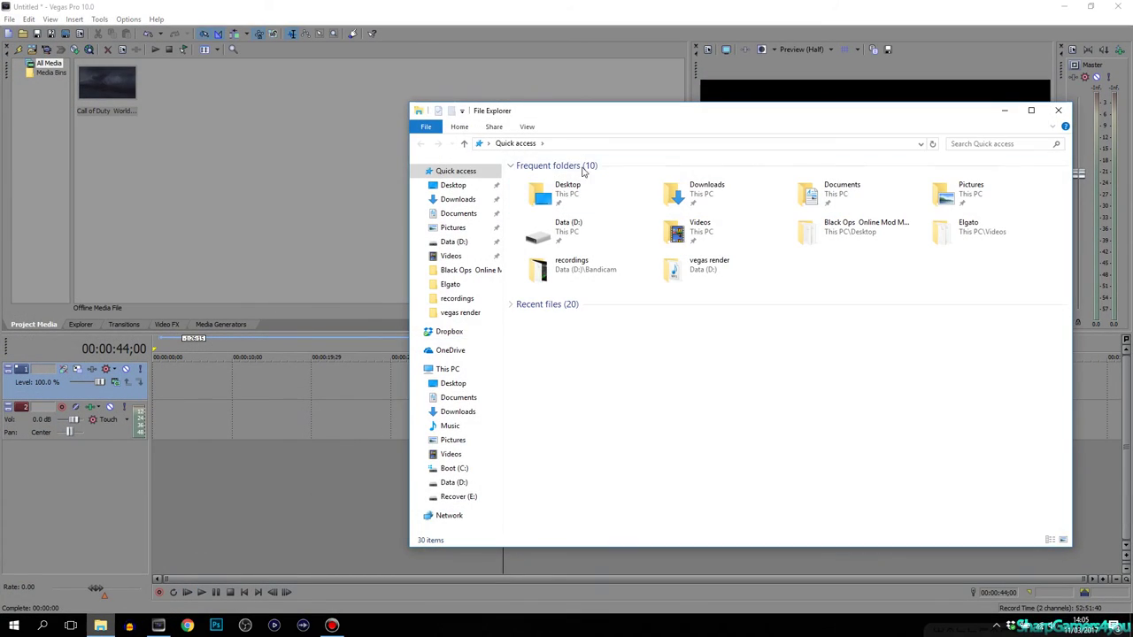
double_click(670, 239)
drag(664, 117, 704, 94)
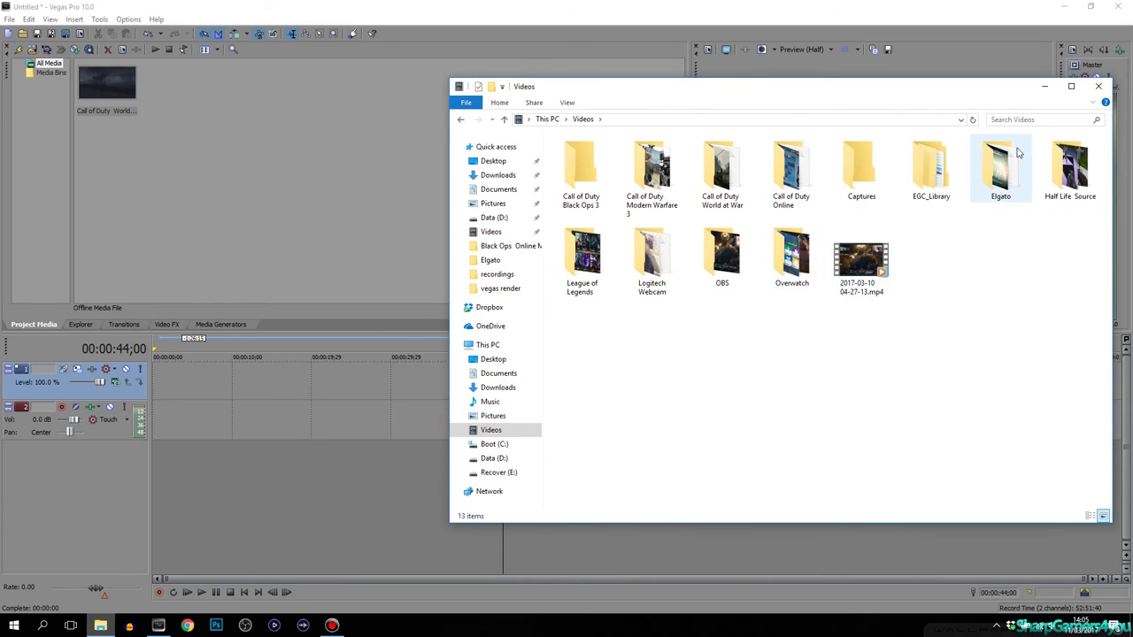
double_click(1000, 168)
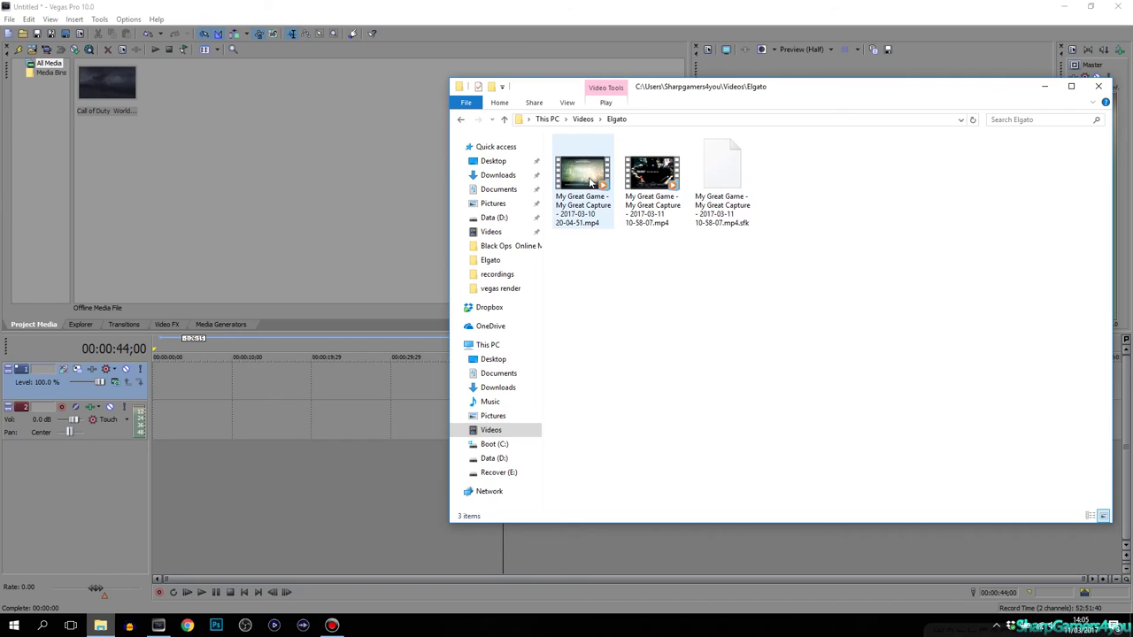
drag(590, 181, 236, 375)
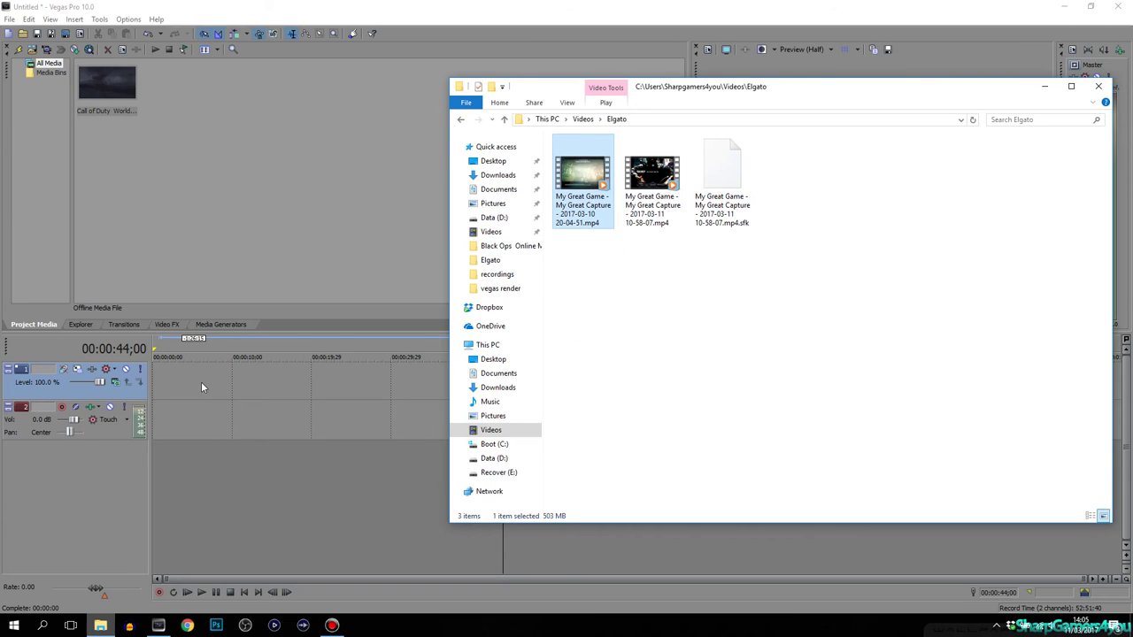
click(1044, 87)
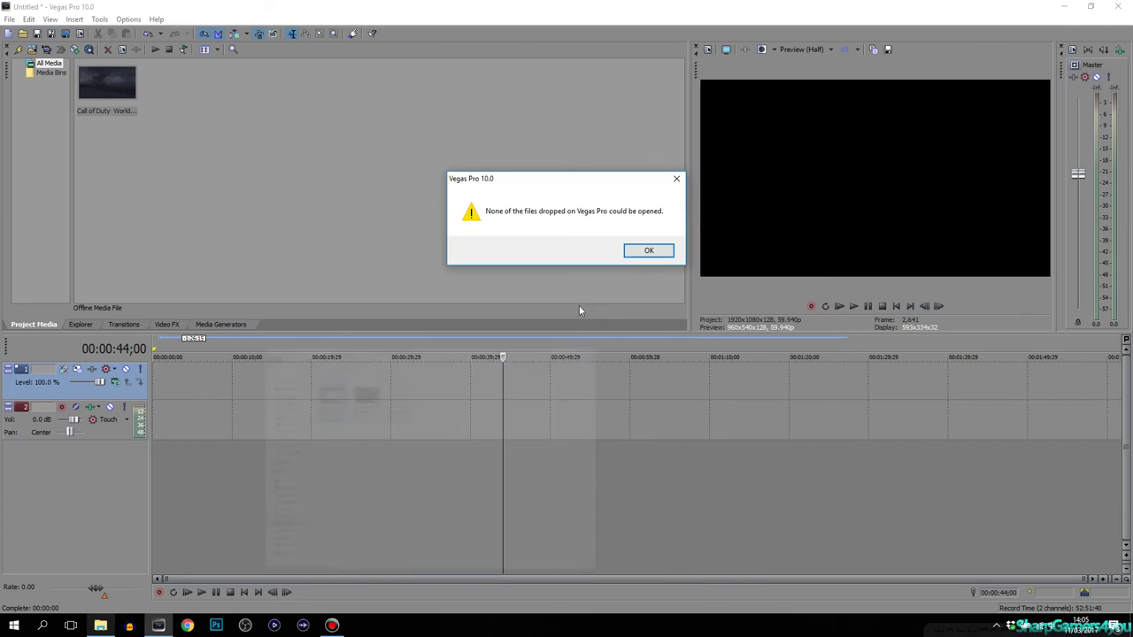
click(646, 251)
click(1117, 7)
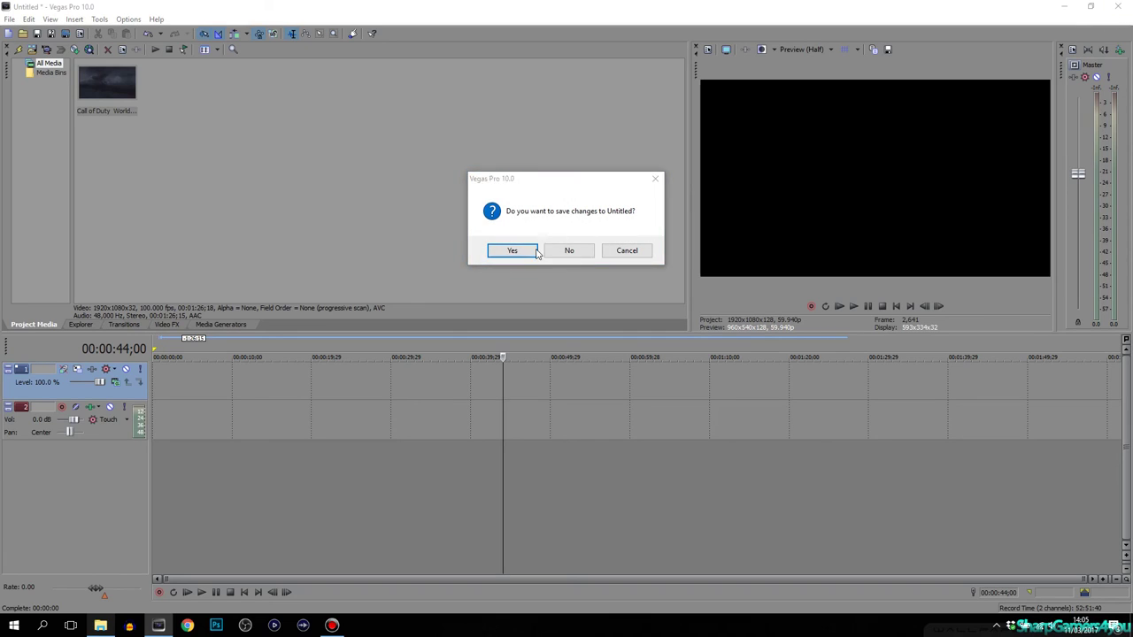
click(569, 251)
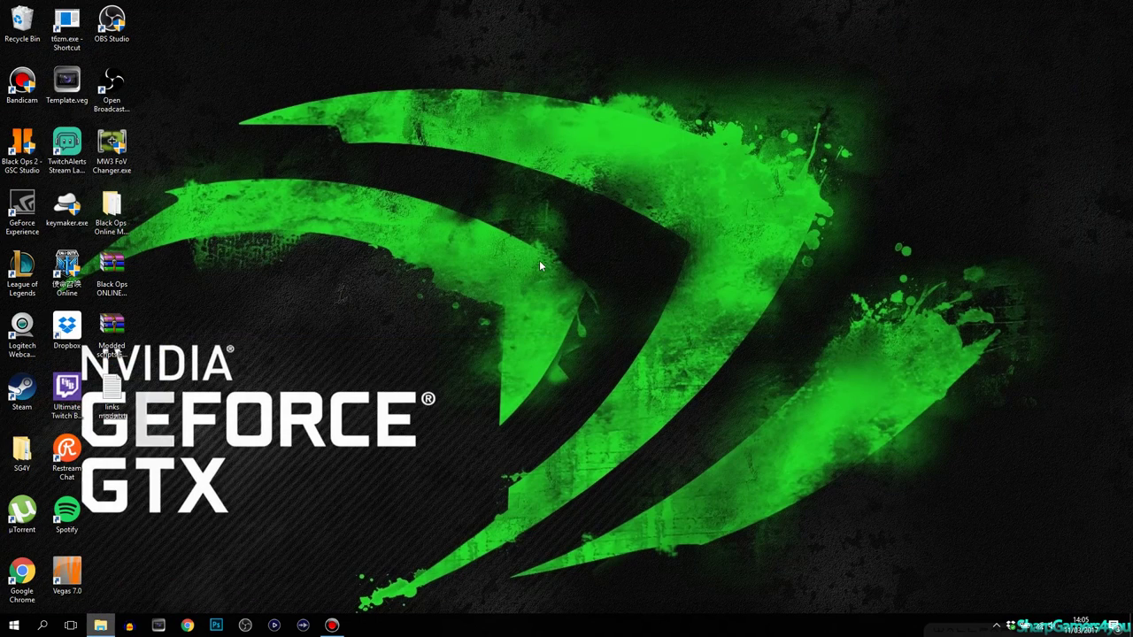
Step: Relaunch Vegas Pro 10 and drag the first Elgato capture MP4 onto the timeline
click(158, 625)
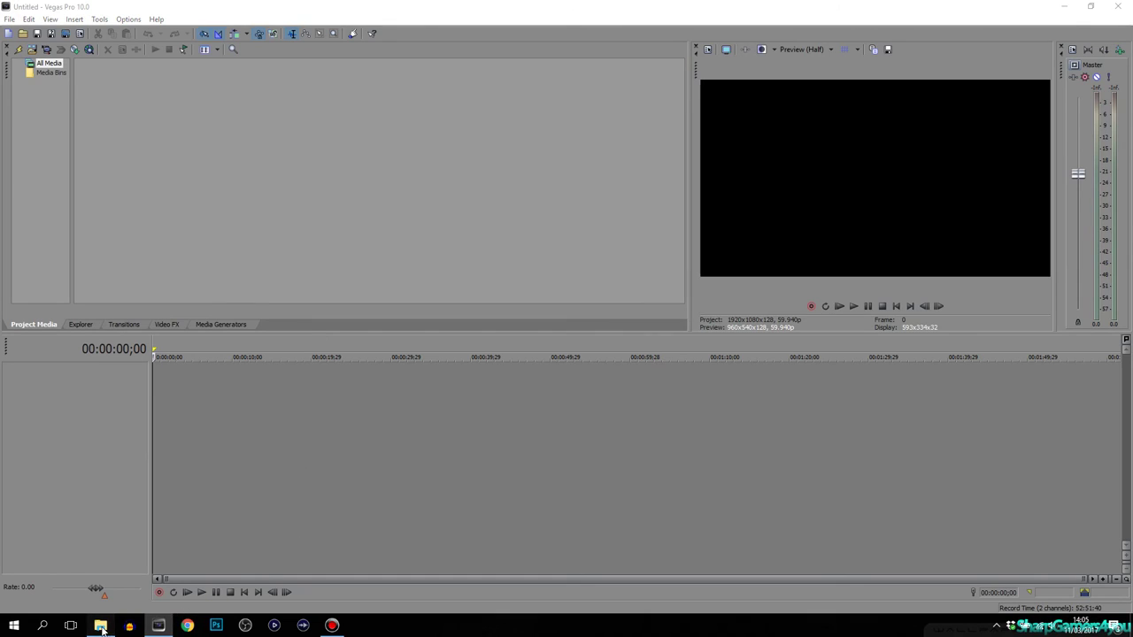
click(100, 625)
drag(581, 175, 187, 380)
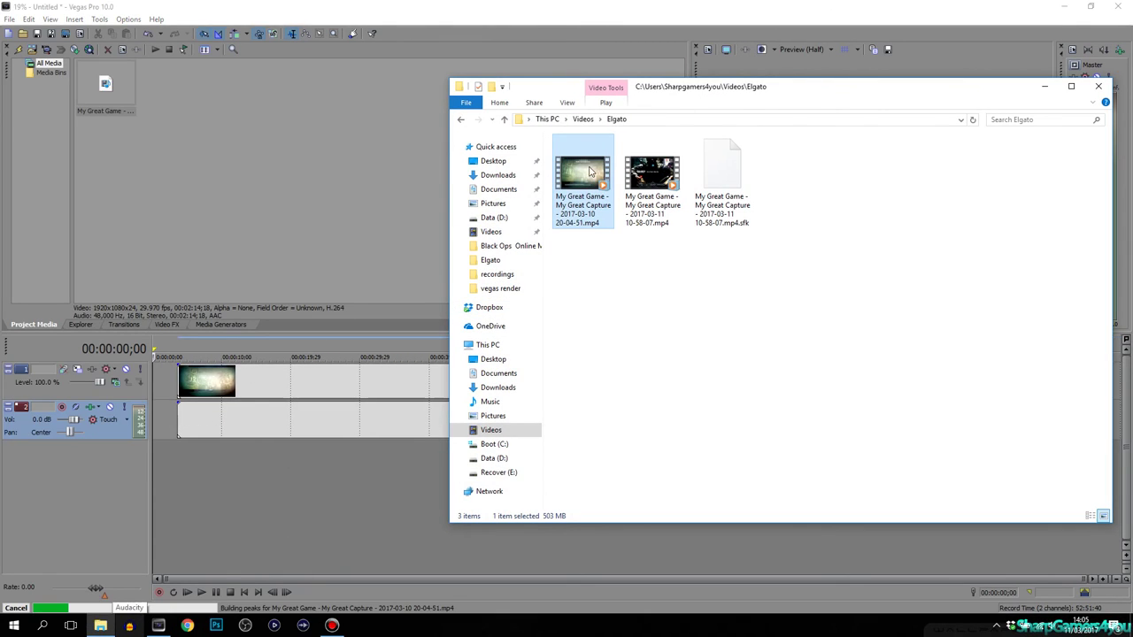
click(1044, 86)
Step: Turn on Switches > Disable Resample for the video clip
click(384, 381)
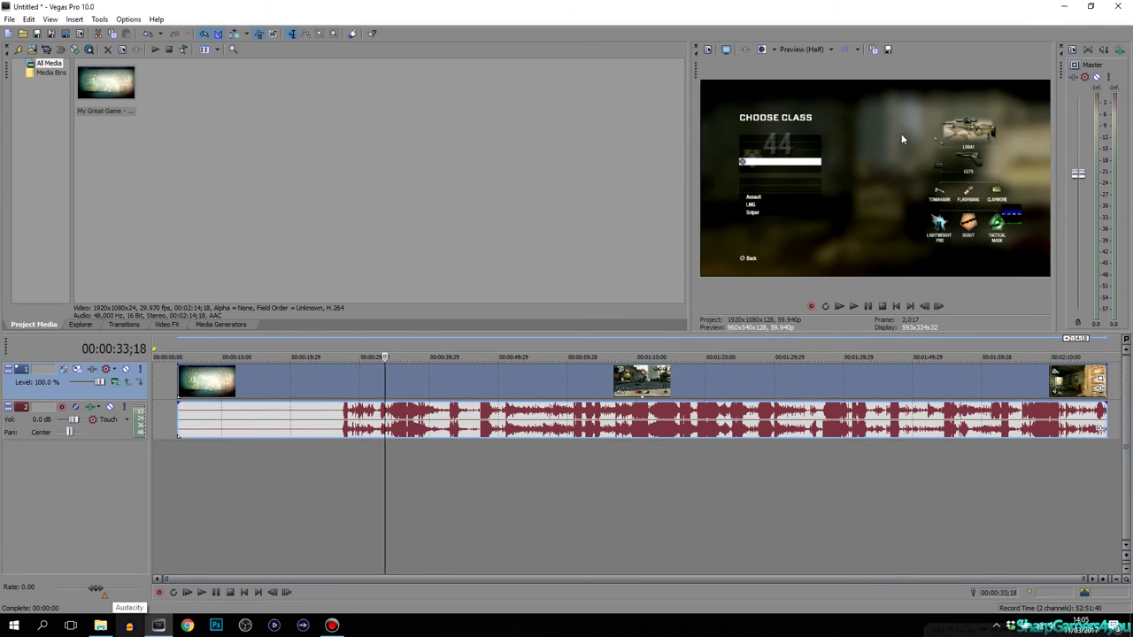
click(411, 380)
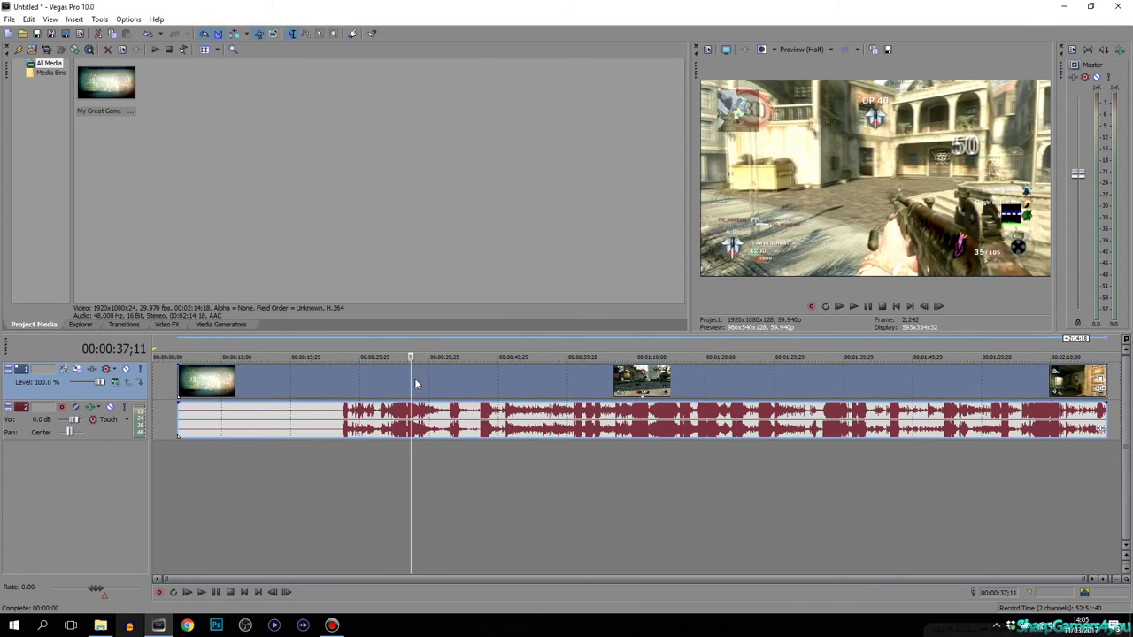
right_click(417, 379)
mouse_move(449, 326)
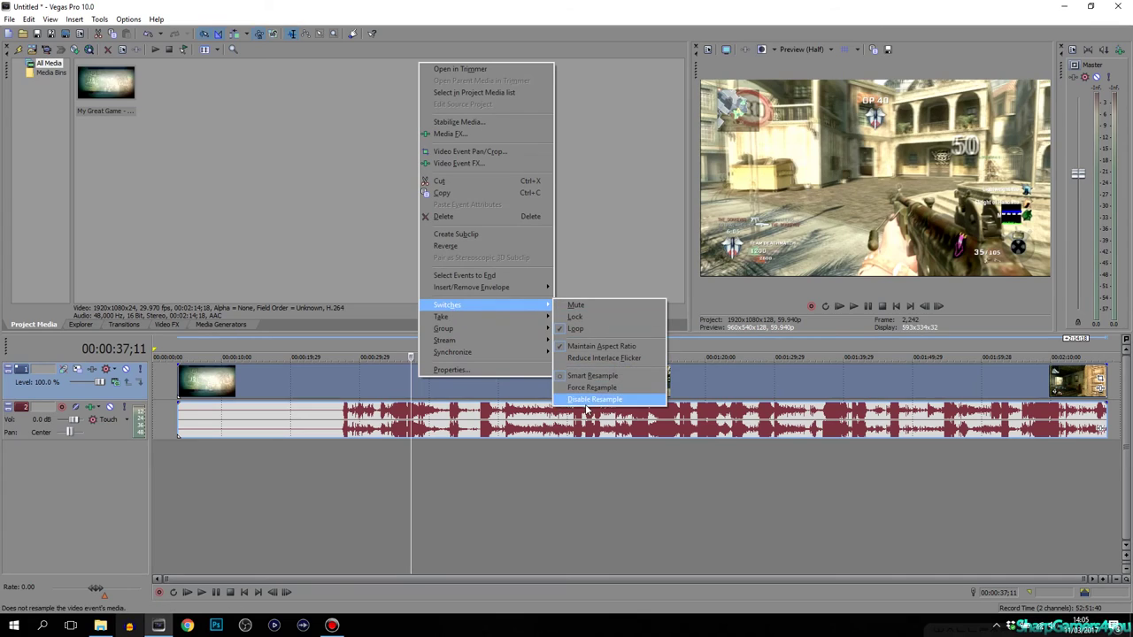
click(584, 398)
Step: Scrub the clip between 00:00:31;04 and 00:01:54, then view and close its Pan/Crop settings
click(475, 383)
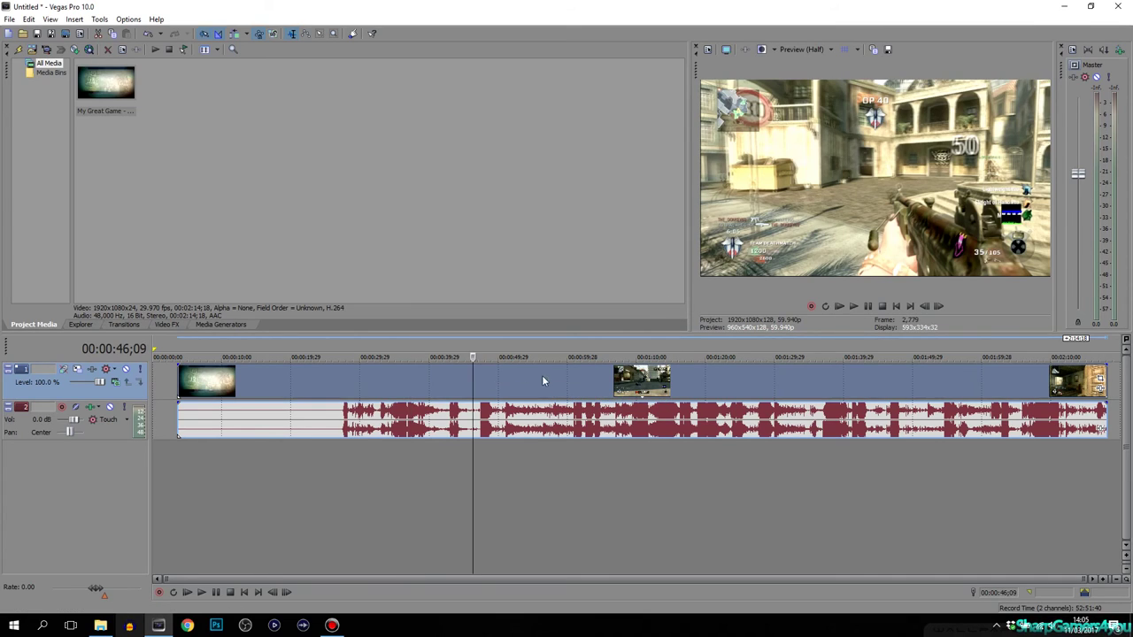
click(583, 374)
click(680, 376)
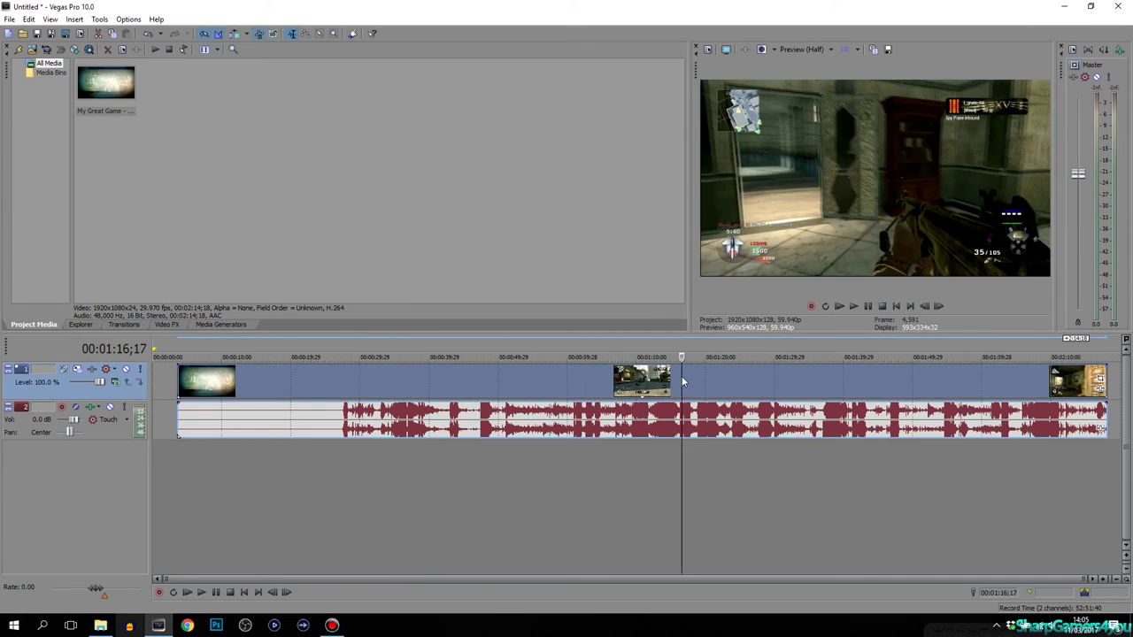
click(741, 374)
click(799, 373)
click(845, 375)
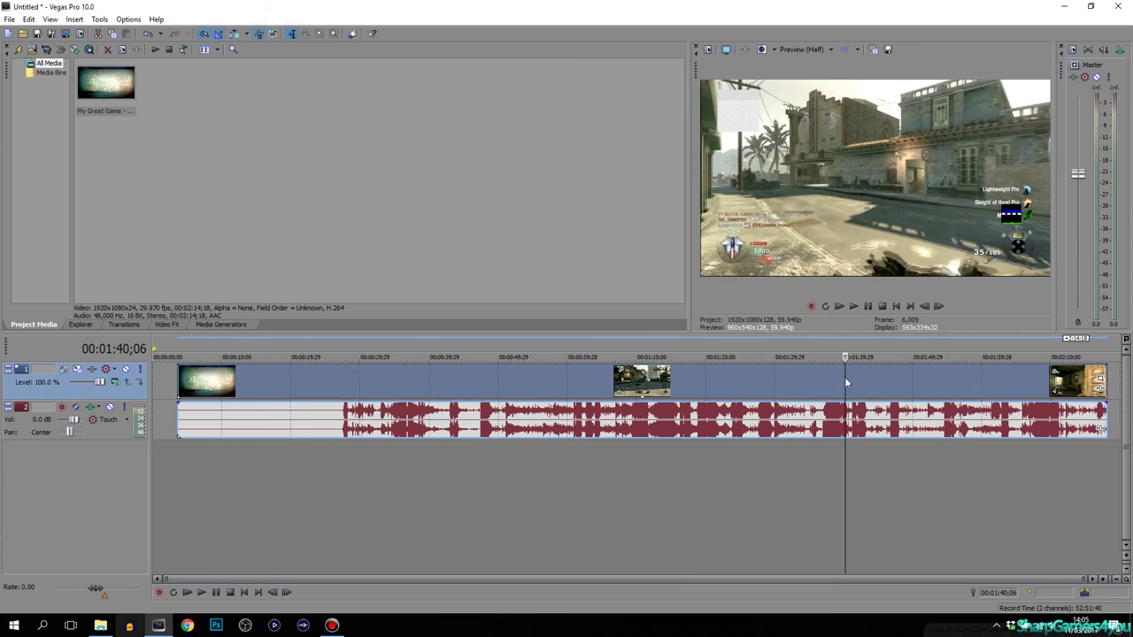
click(899, 377)
click(941, 378)
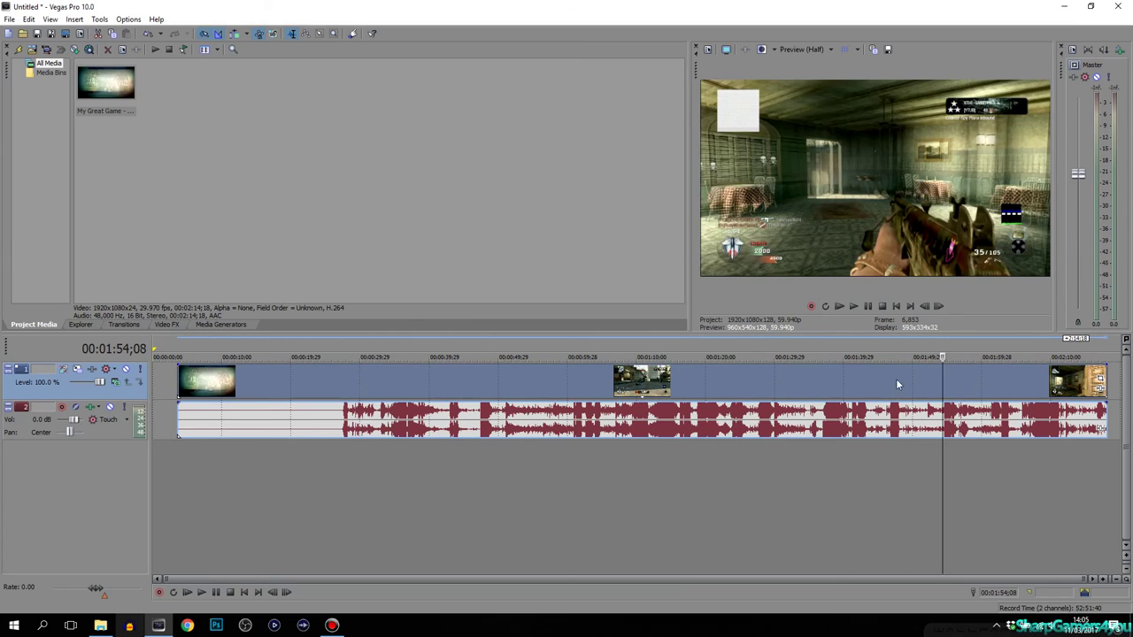
click(769, 378)
click(699, 377)
click(567, 372)
click(508, 376)
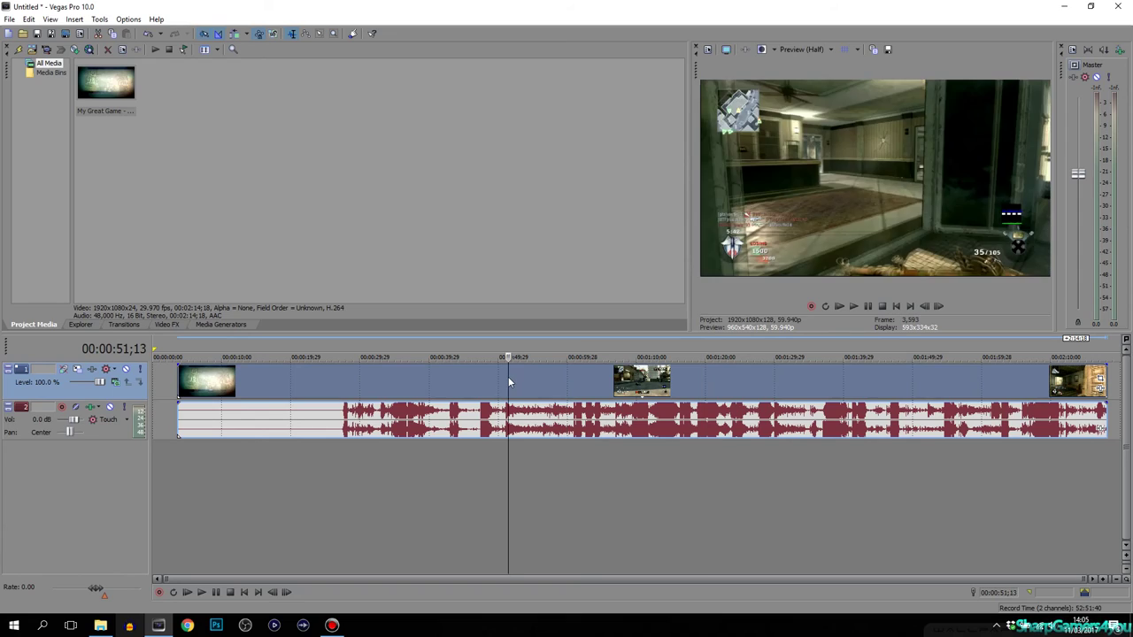
click(437, 374)
click(367, 388)
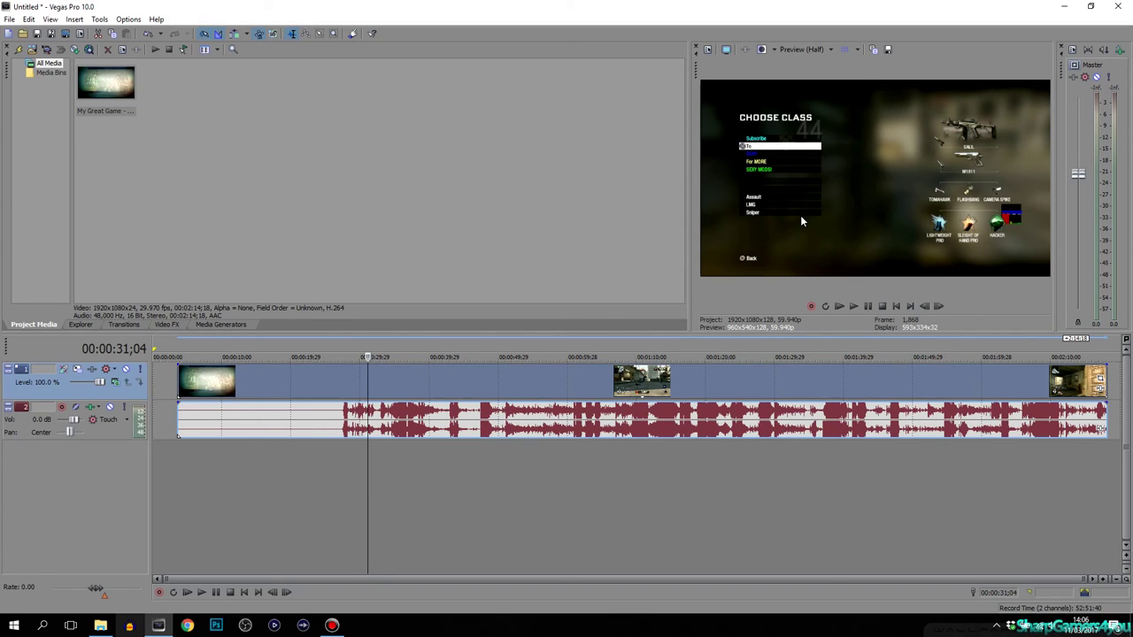
click(1098, 382)
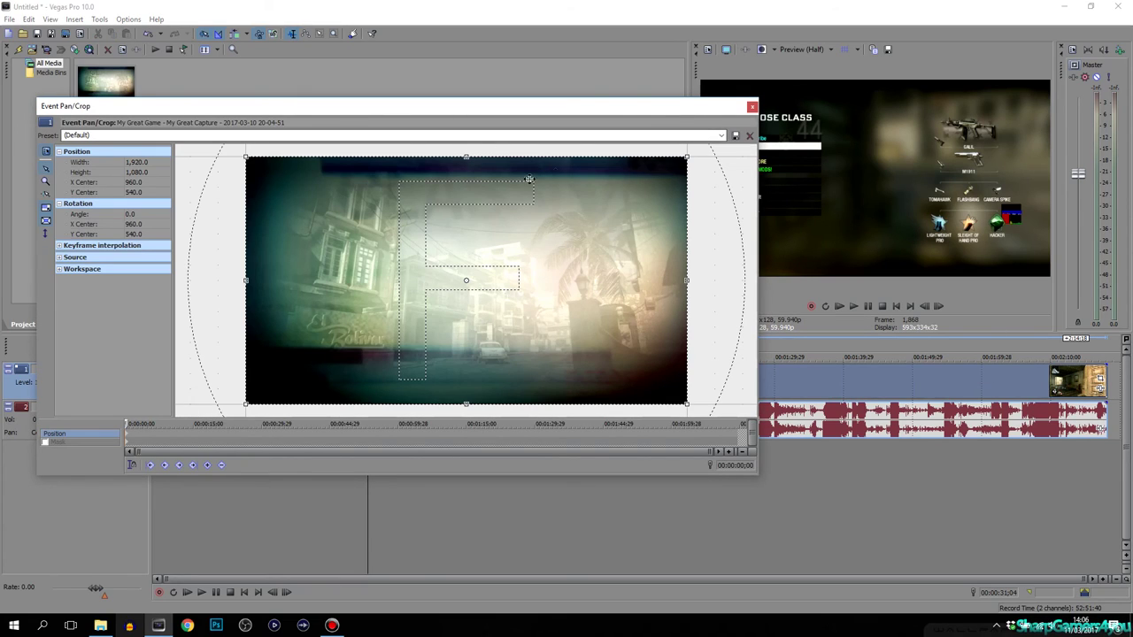
click(750, 108)
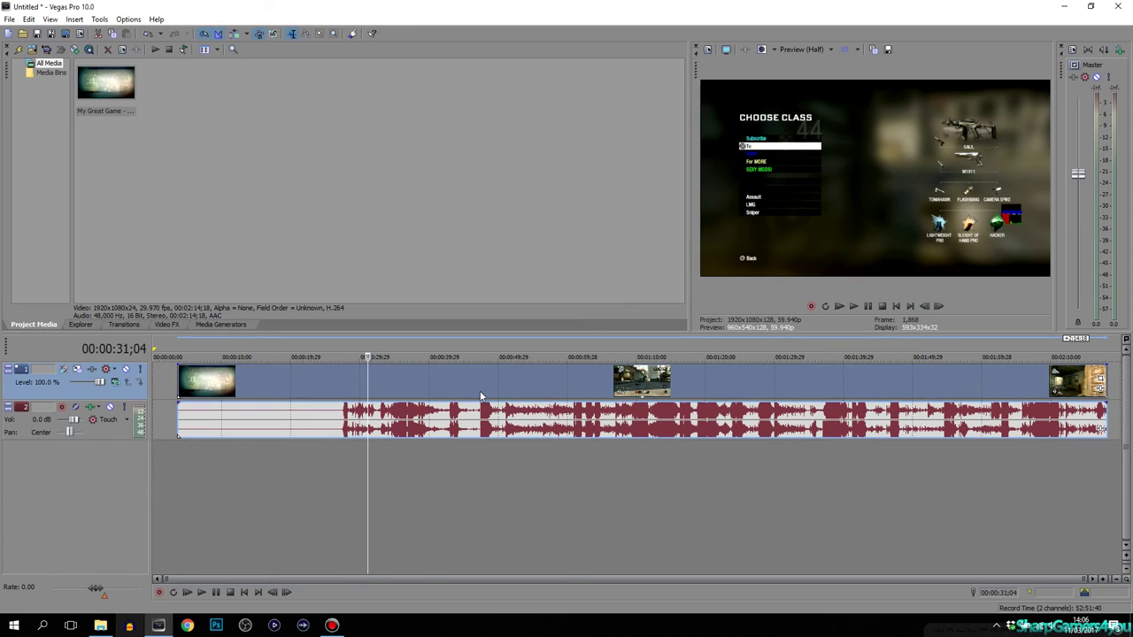
Step: Trim the event down to about eight seconds at the timeline start
drag(181, 379, 449, 372)
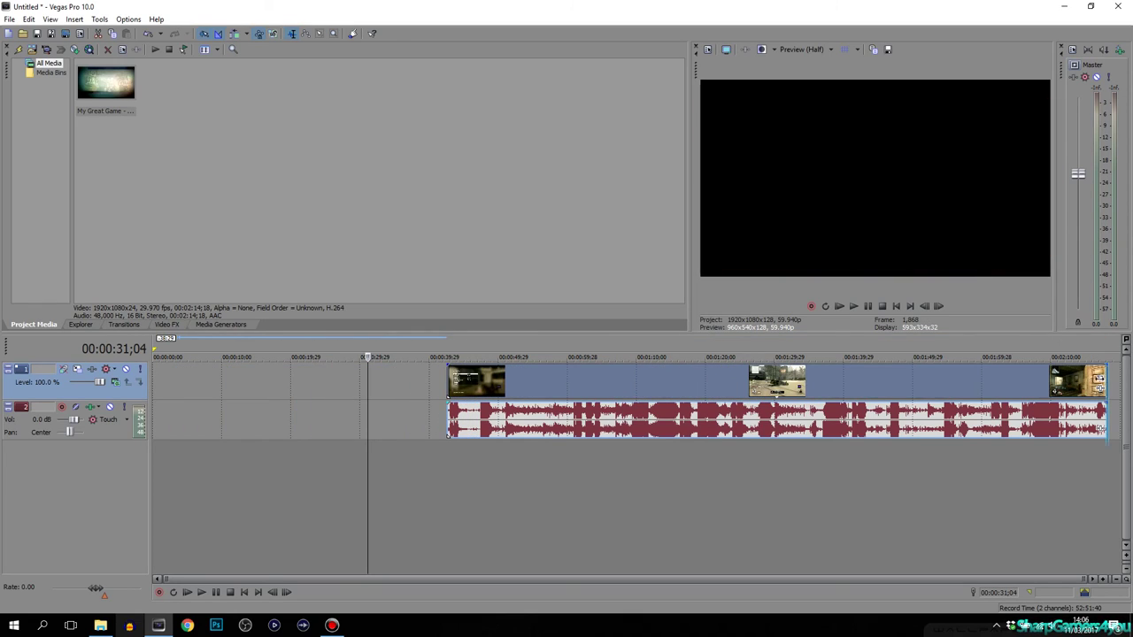
drag(1106, 382, 115, 379)
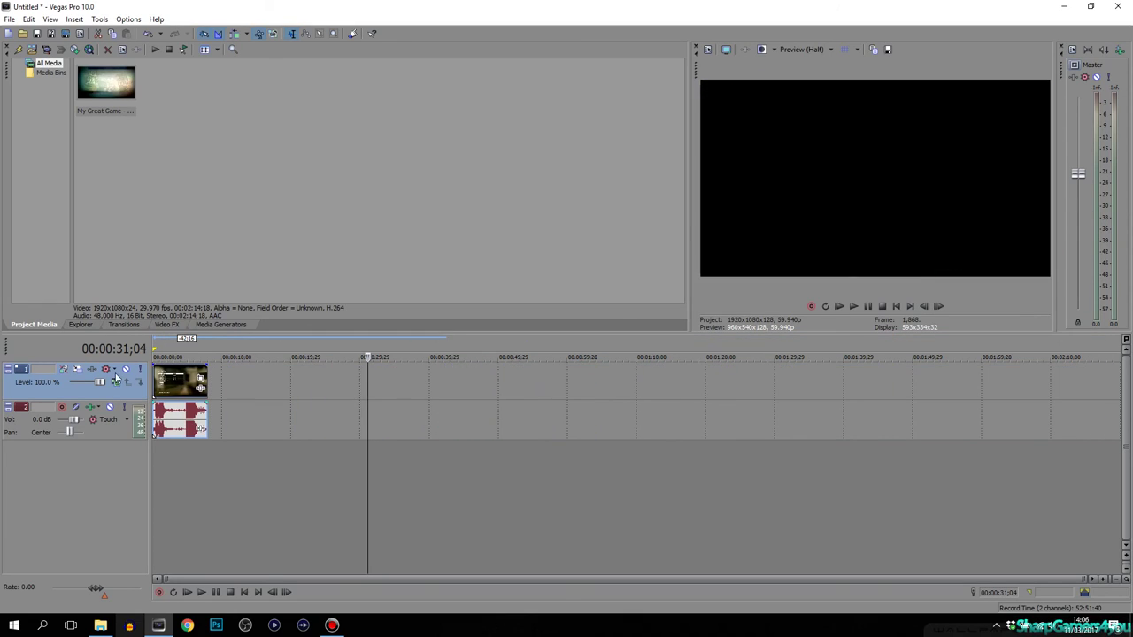
click(166, 383)
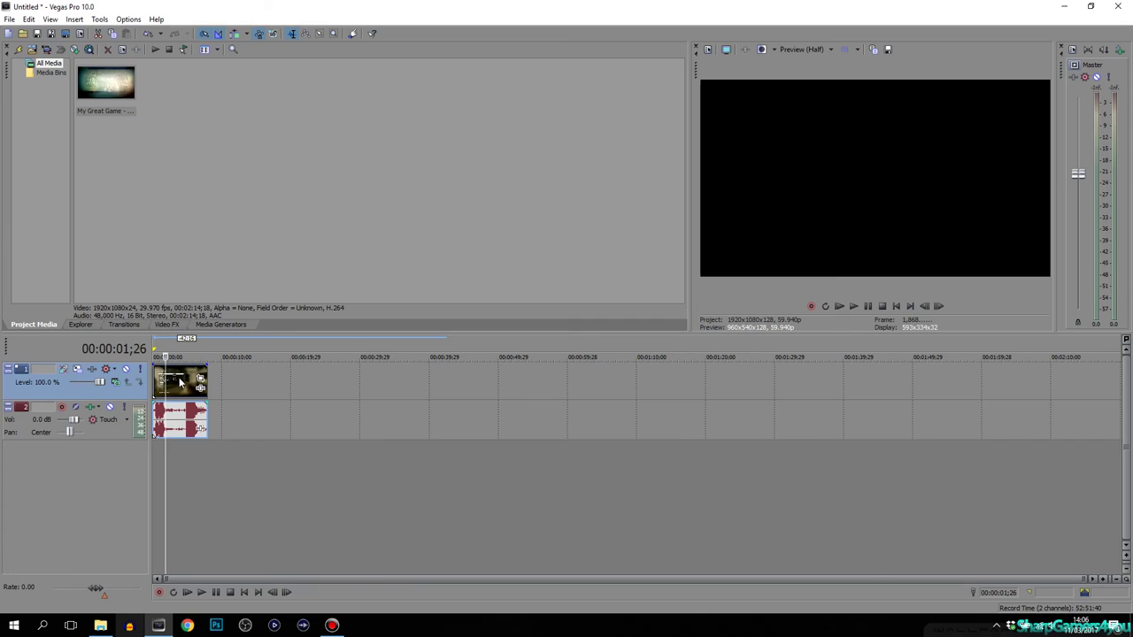
Step: Set preview quality to Best (Full), review up to 00:00:07;29, and select the clip's full range
click(802, 50)
mouse_move(819, 99)
click(854, 109)
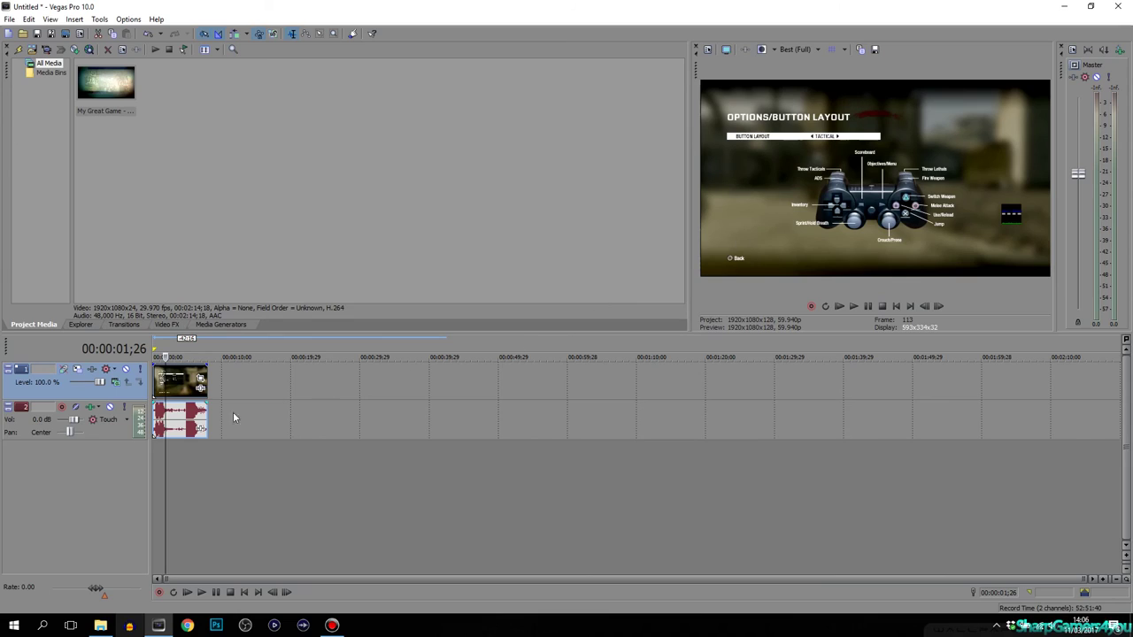
click(175, 389)
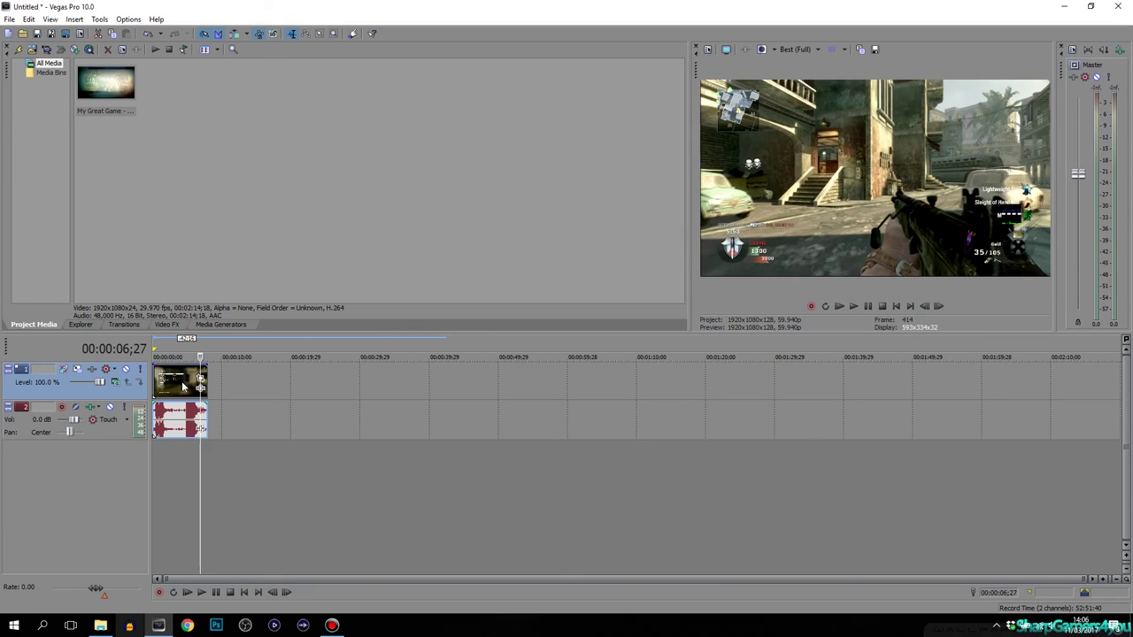
click(183, 387)
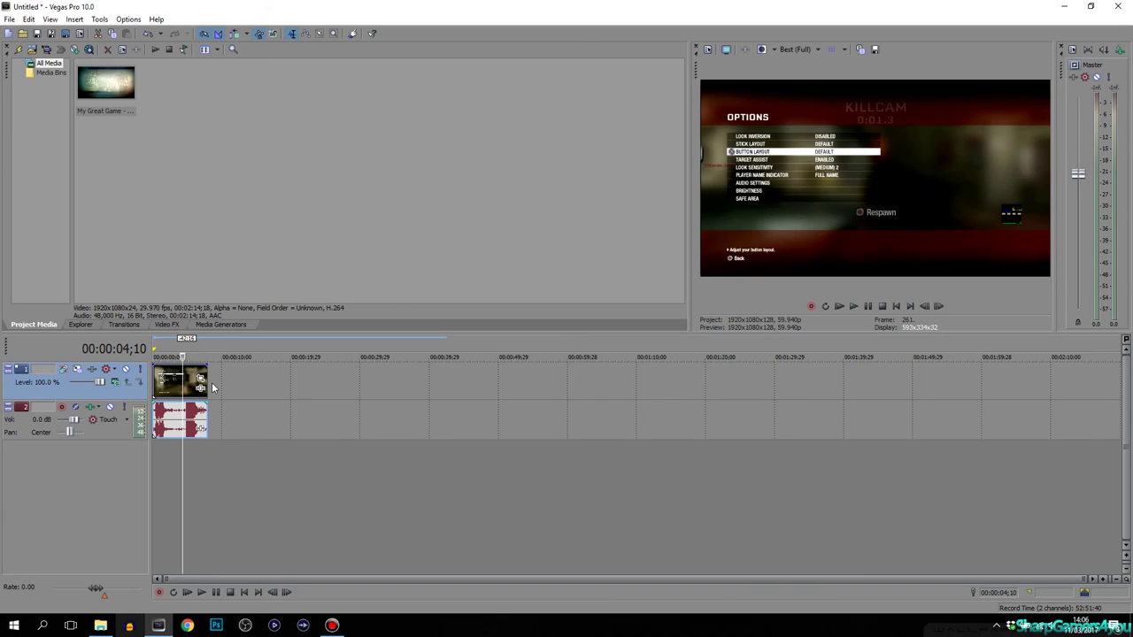
click(210, 386)
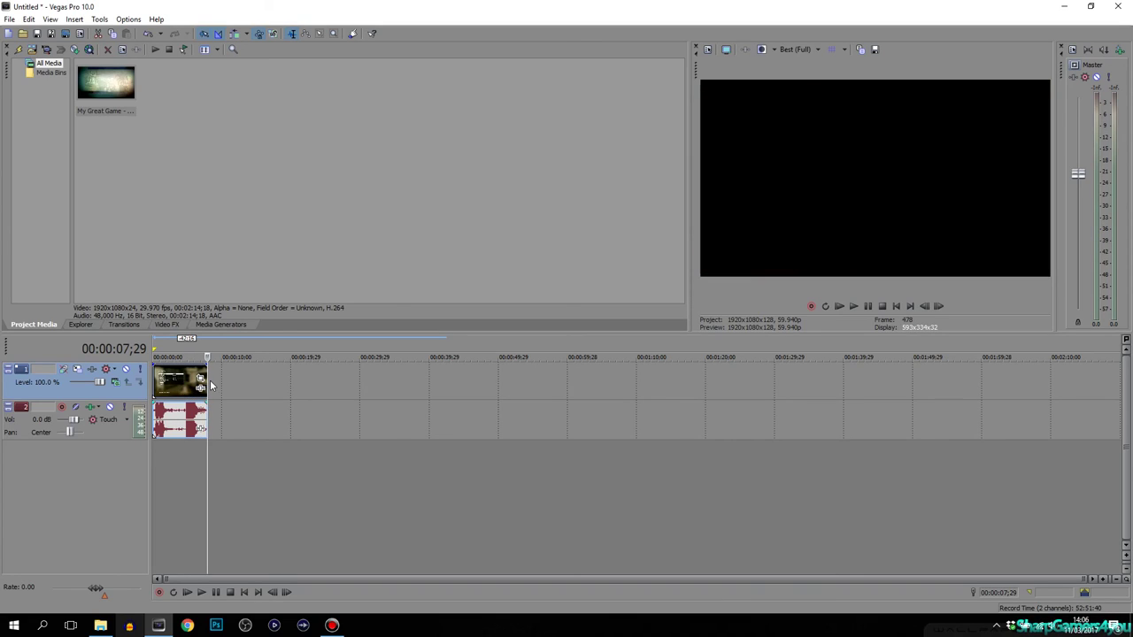
double_click(206, 386)
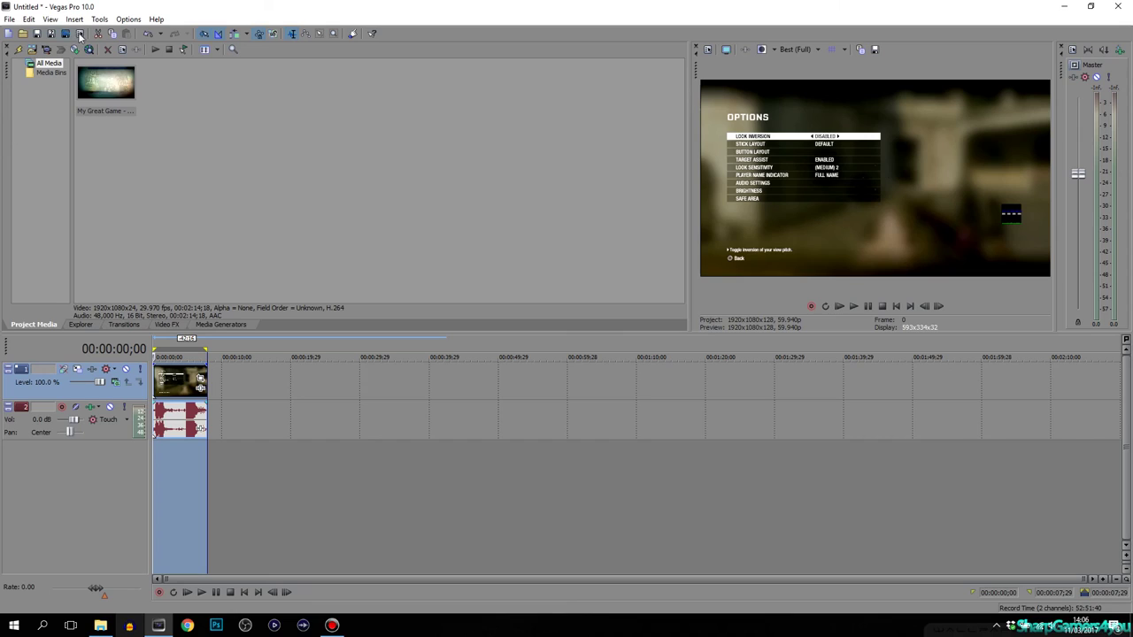
Step: Open Render As and choose the Youtube 1080p 60fps template
click(79, 34)
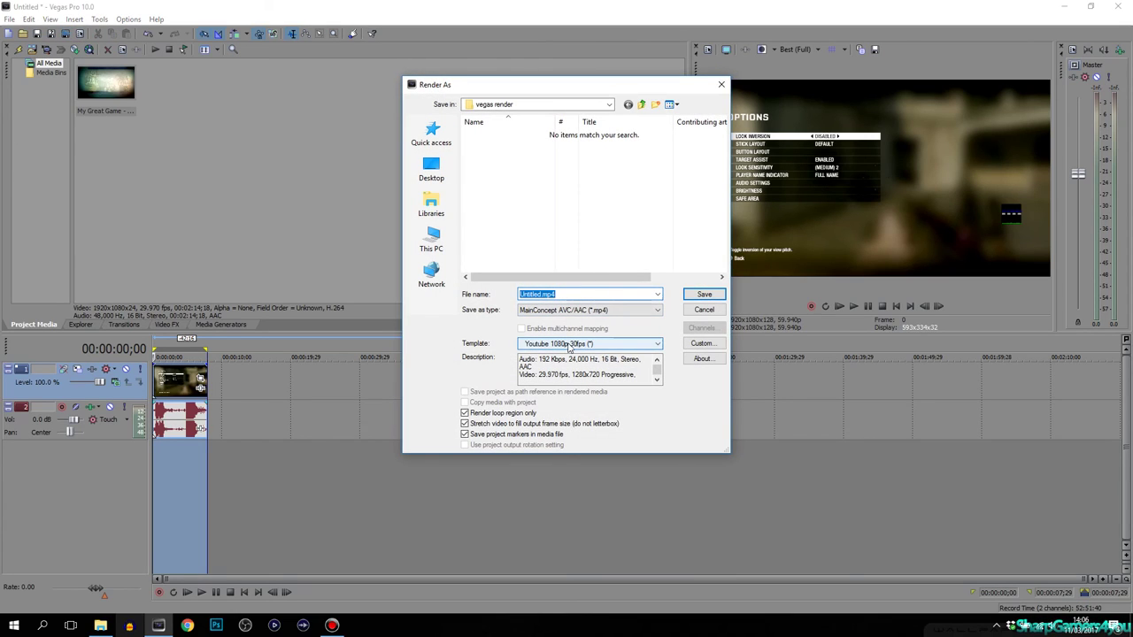
click(699, 345)
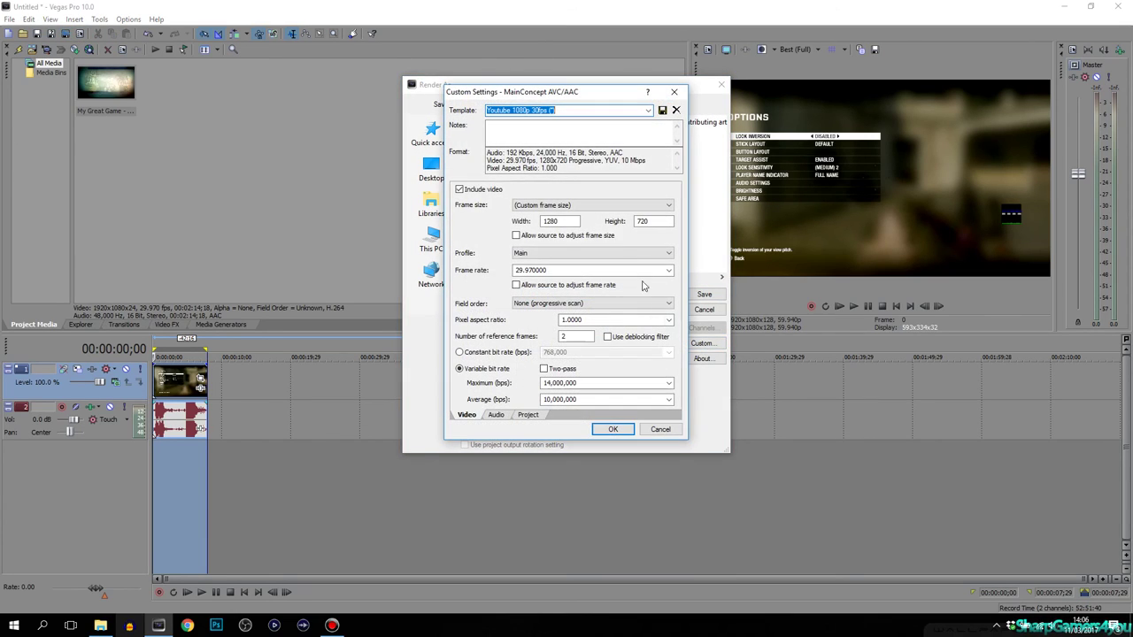
click(675, 92)
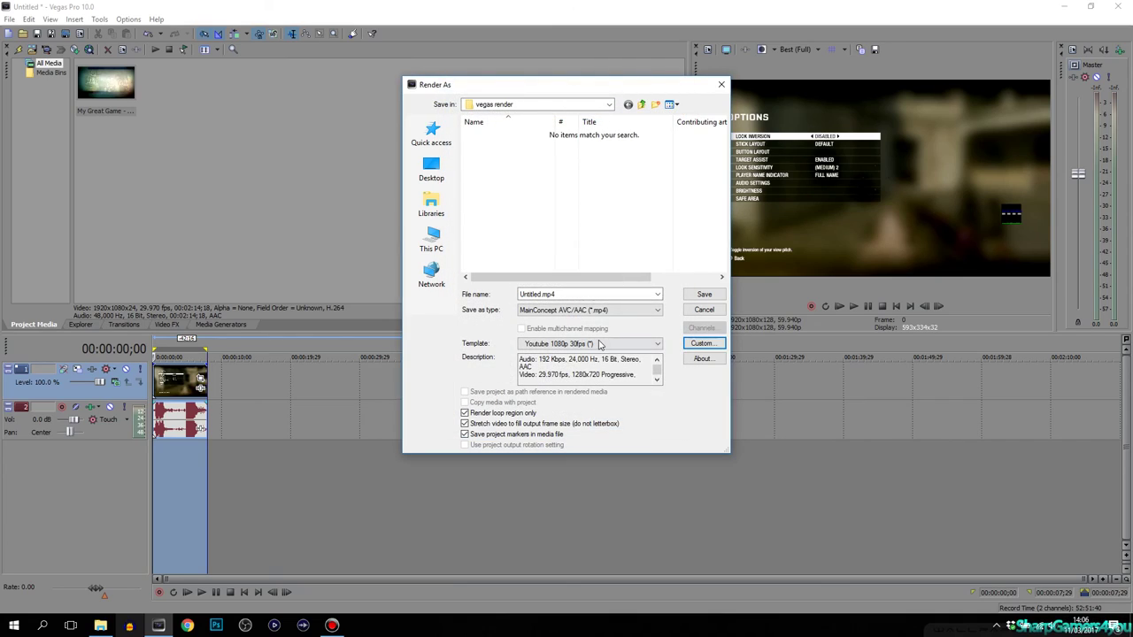
click(599, 344)
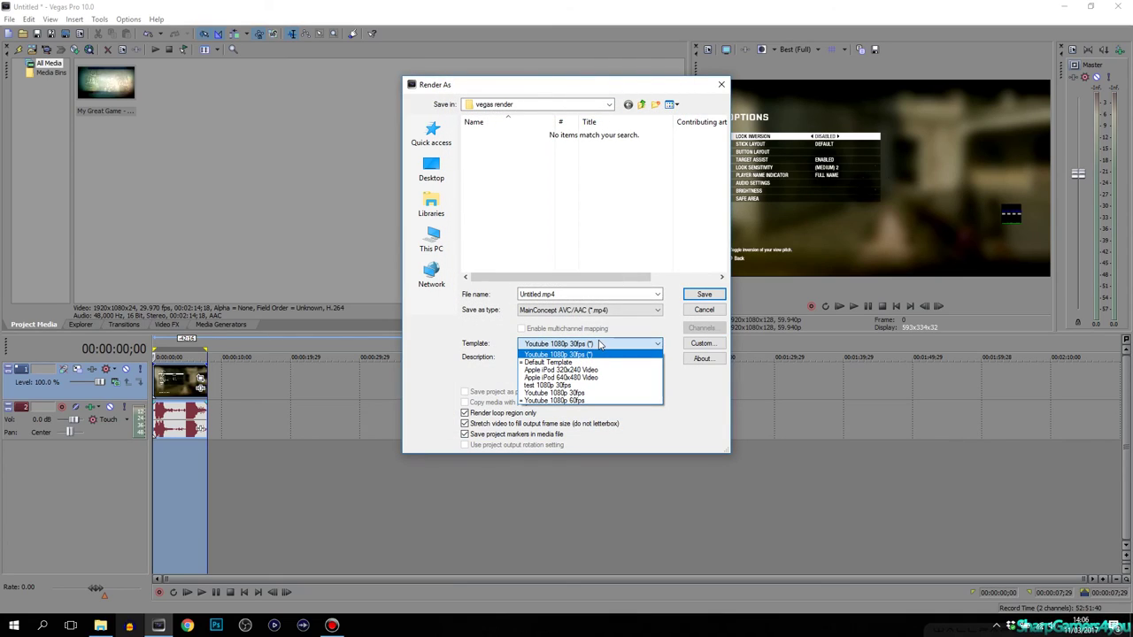
click(539, 401)
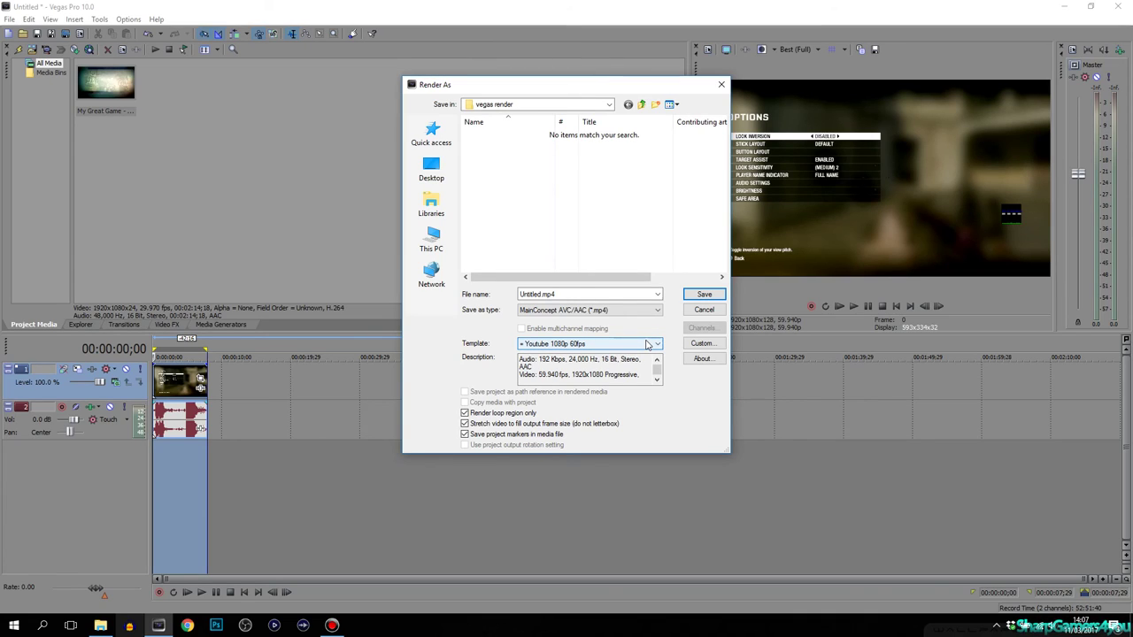
Step: Customize the template's maximum and average bitrate to 64,000 bps
click(692, 346)
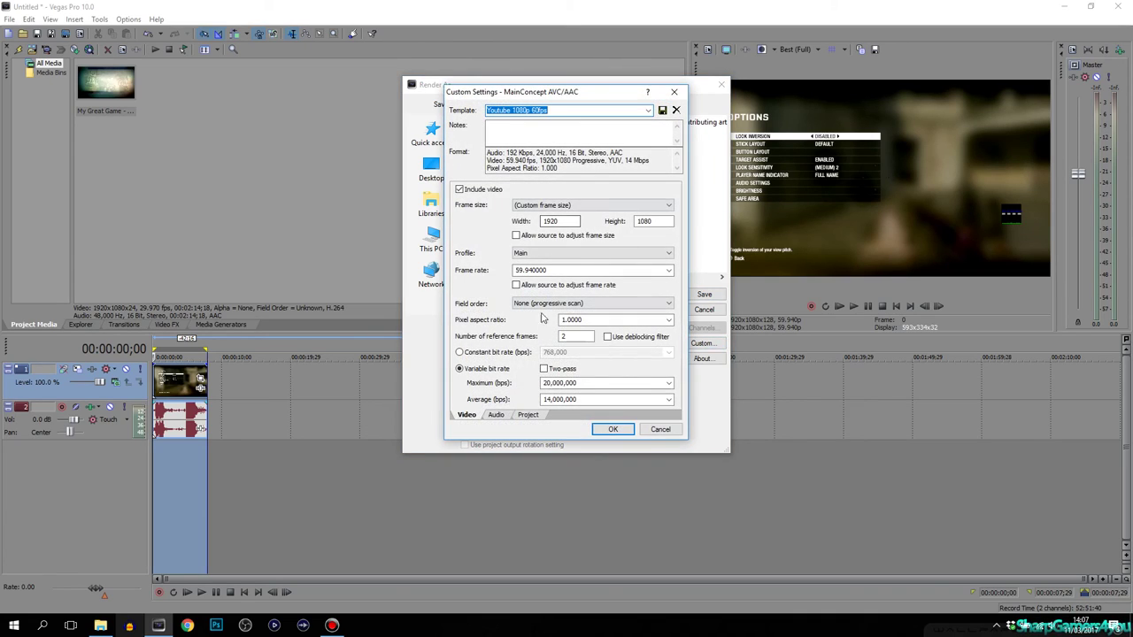
click(595, 382)
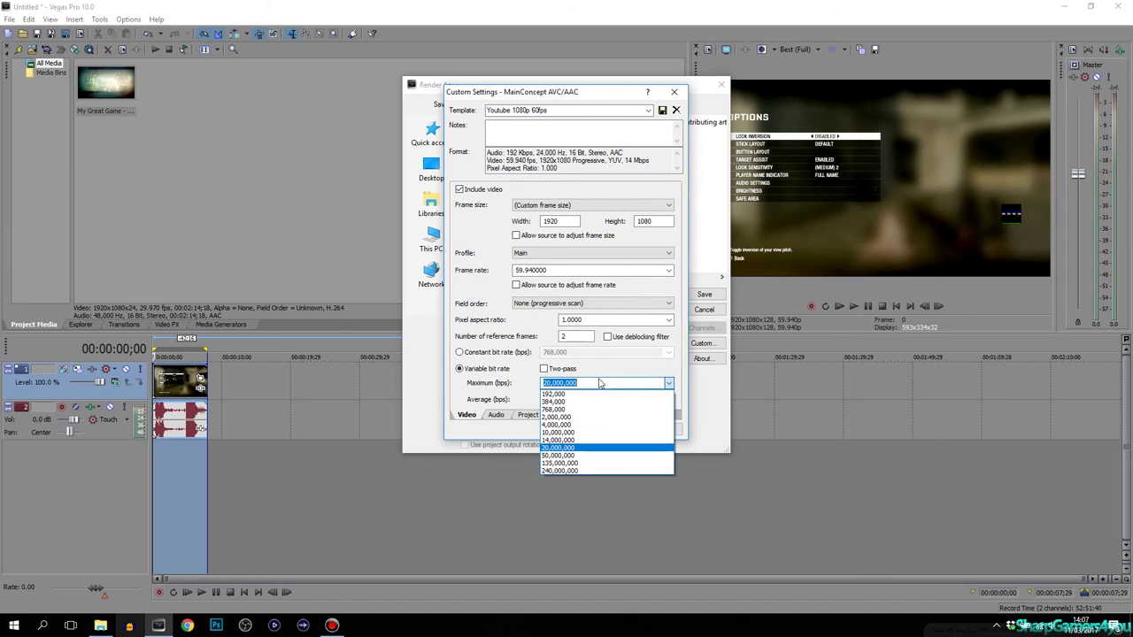
text(0)
click(597, 359)
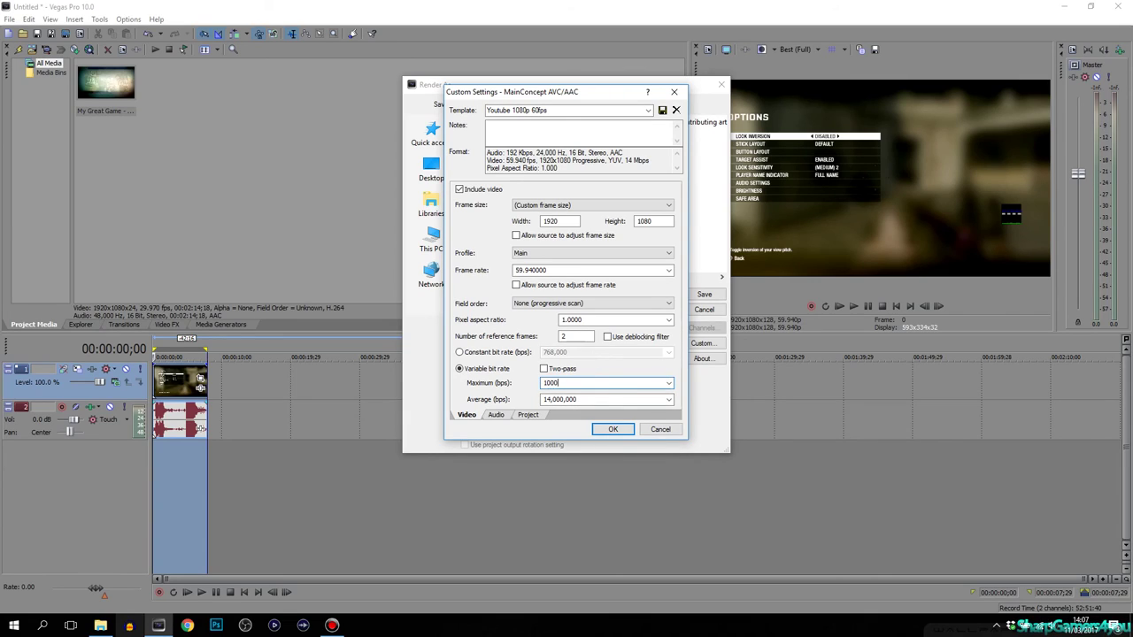
click(594, 400)
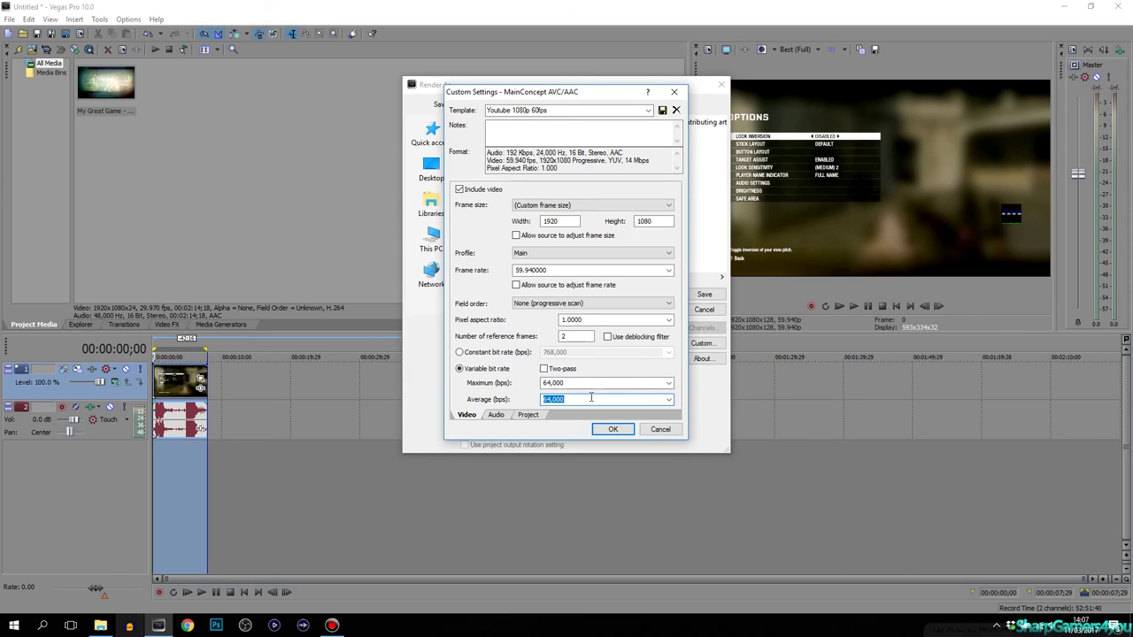
click(610, 429)
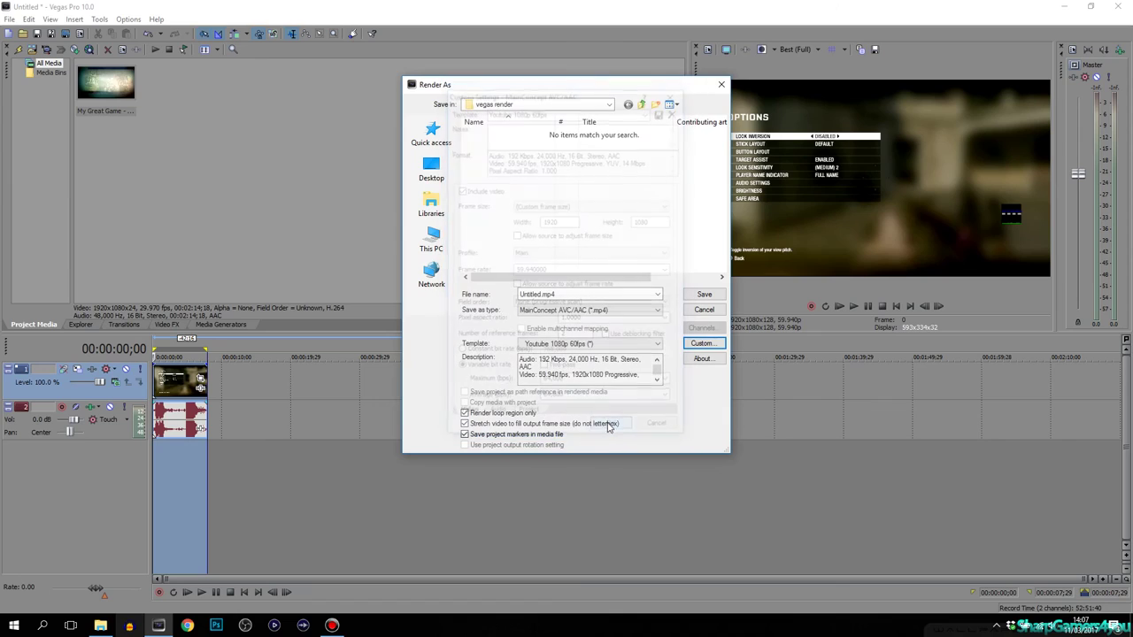
Step: Render the project to Untitled.mp4 and open the finished video once rendering completes
click(704, 295)
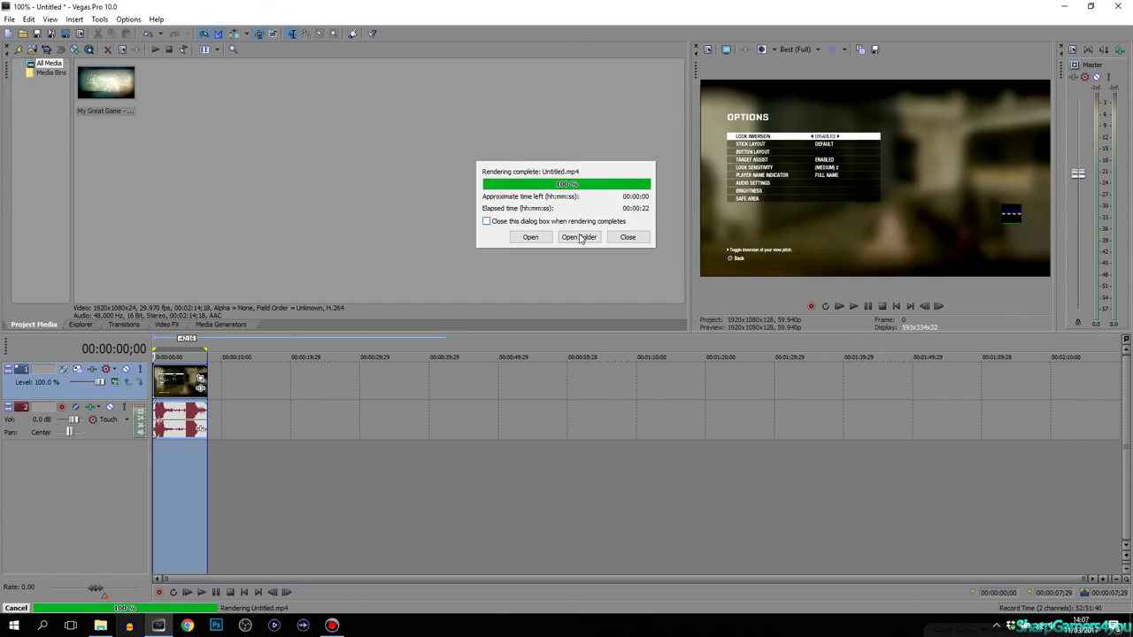
click(529, 237)
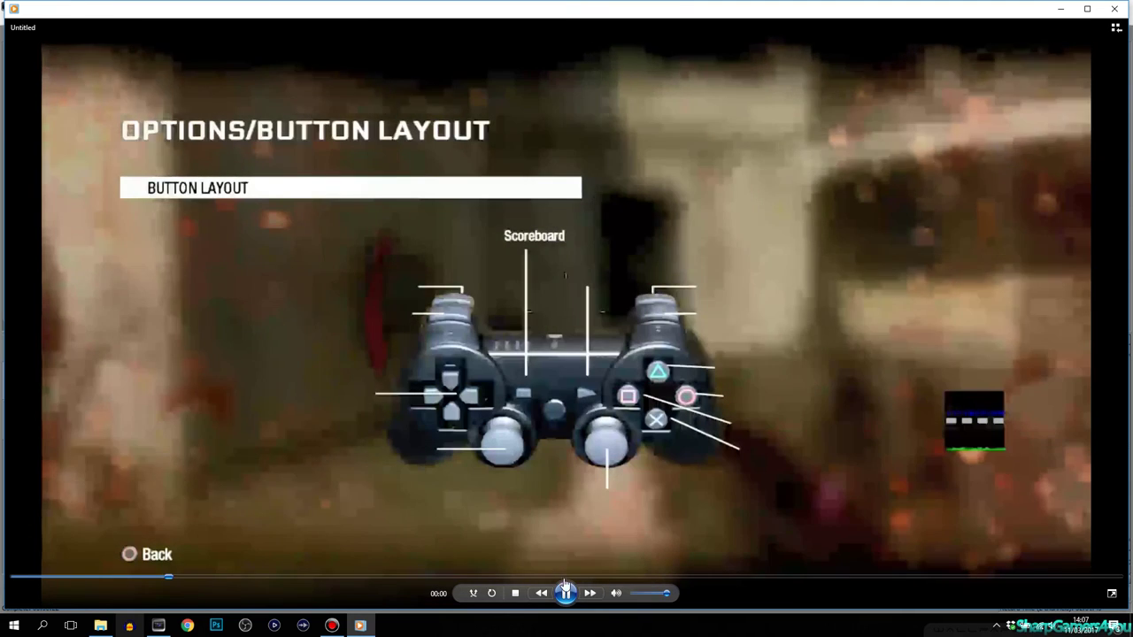
Step: Watch the rendered Untitled.mp4 full screen, pausing at the killcam, then close Windows Media Player
click(565, 587)
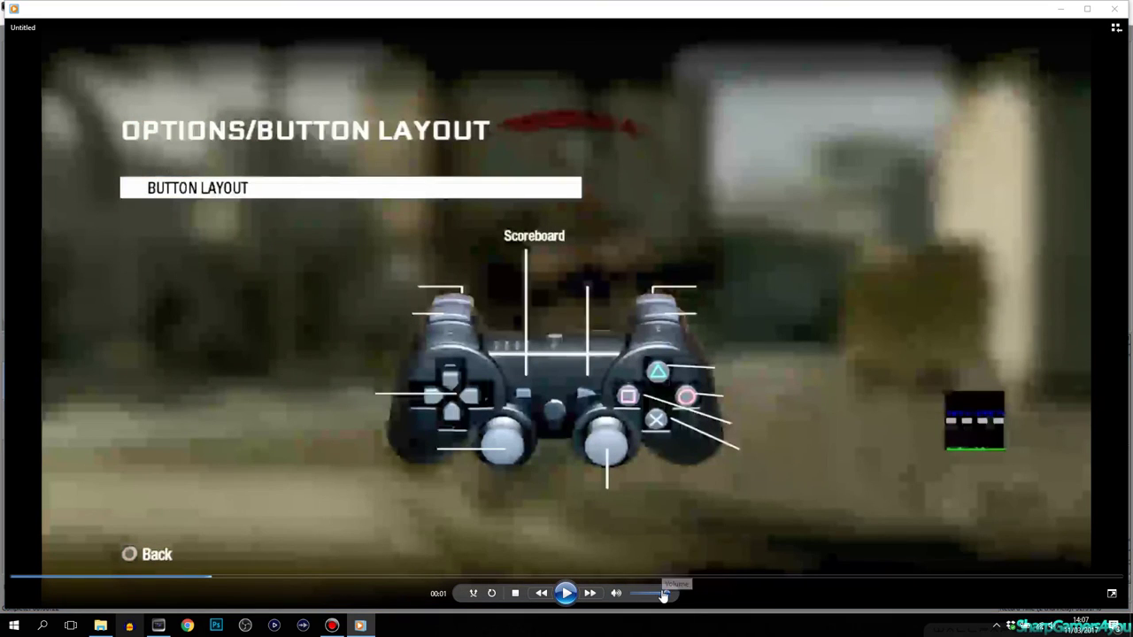
double_click(645, 386)
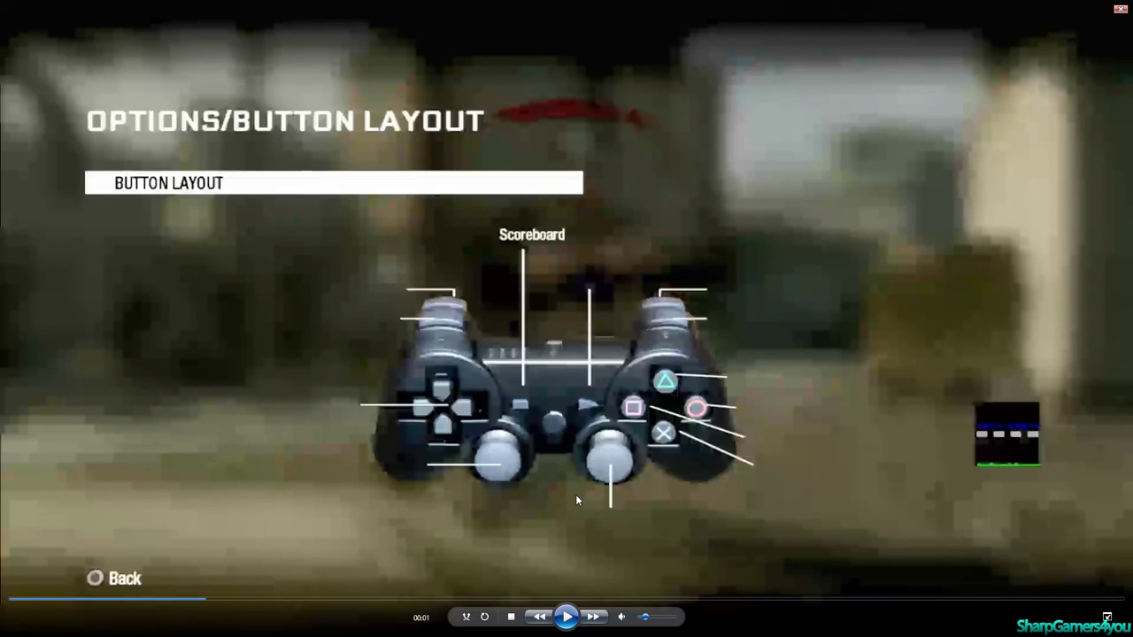
click(566, 617)
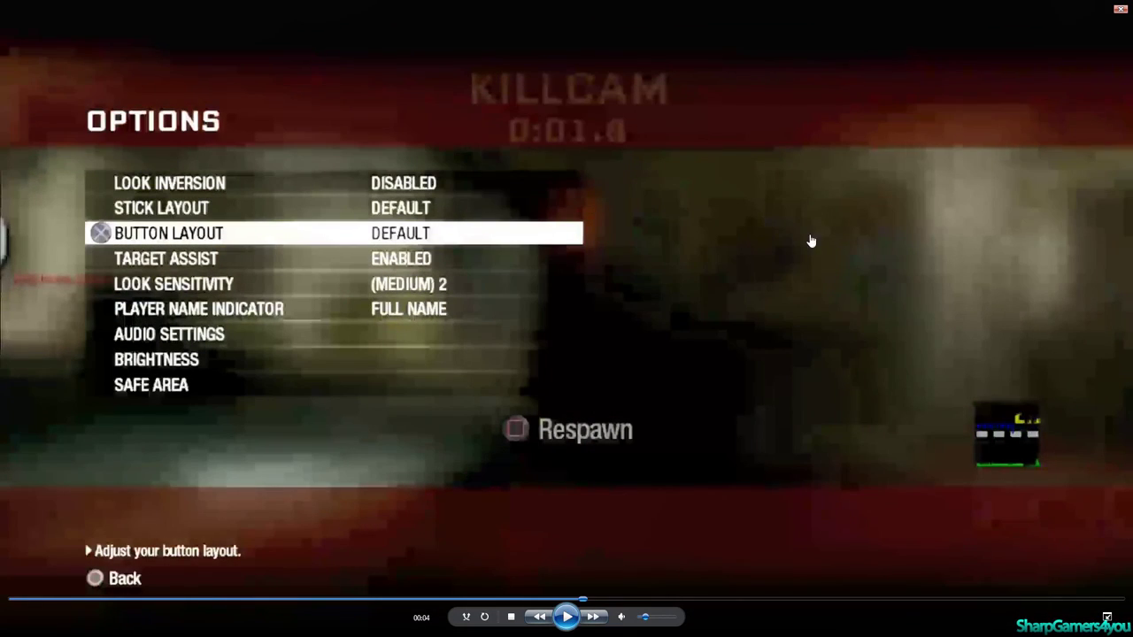
click(808, 240)
click(1120, 8)
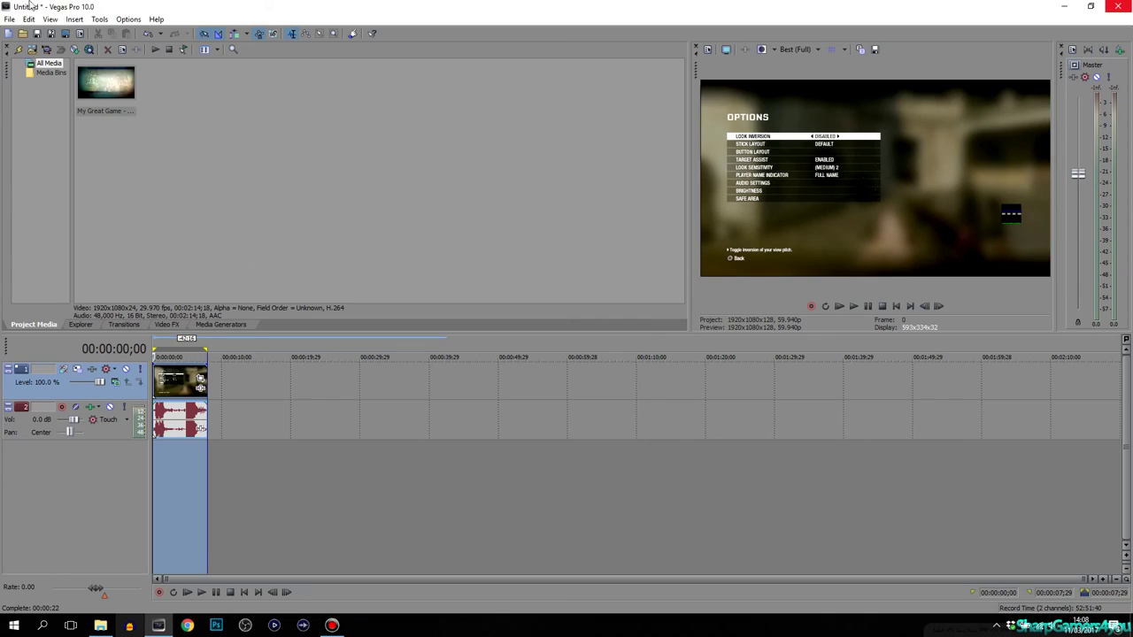
Step: Re-render with the Youtube 1080p 60fps template, overwriting the existing Untitled.mp4
click(65, 33)
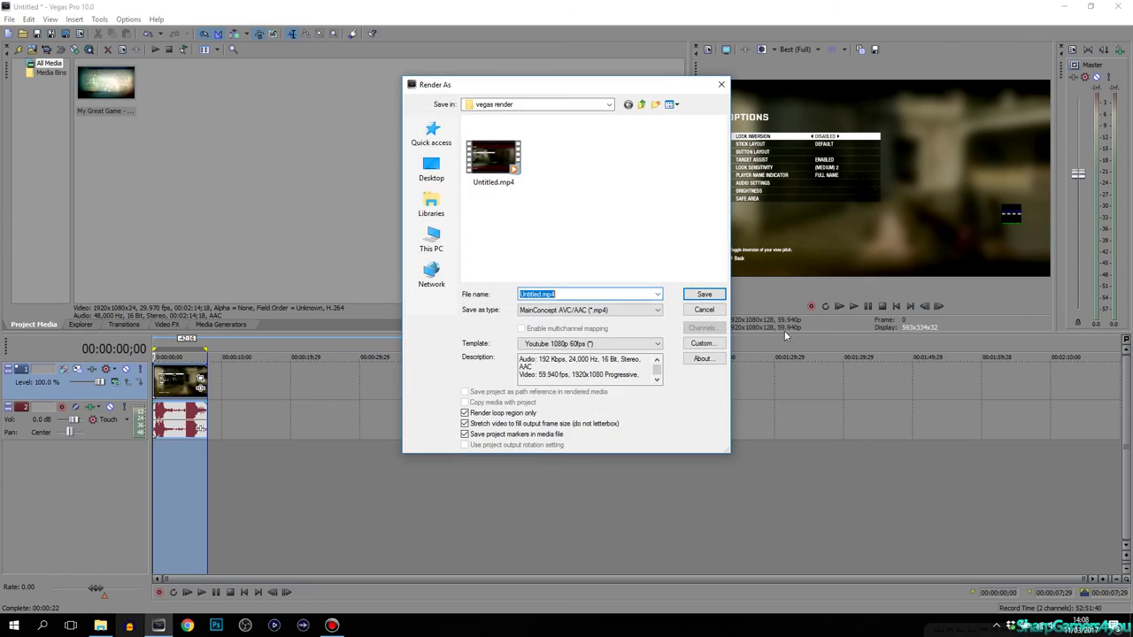
click(591, 345)
click(568, 401)
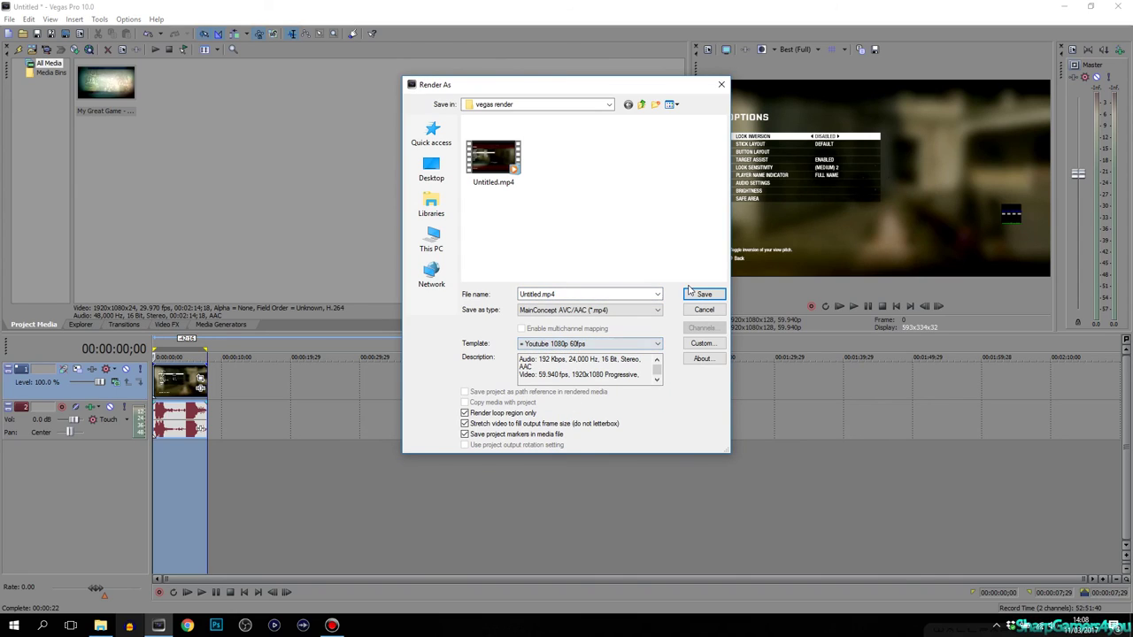
click(698, 298)
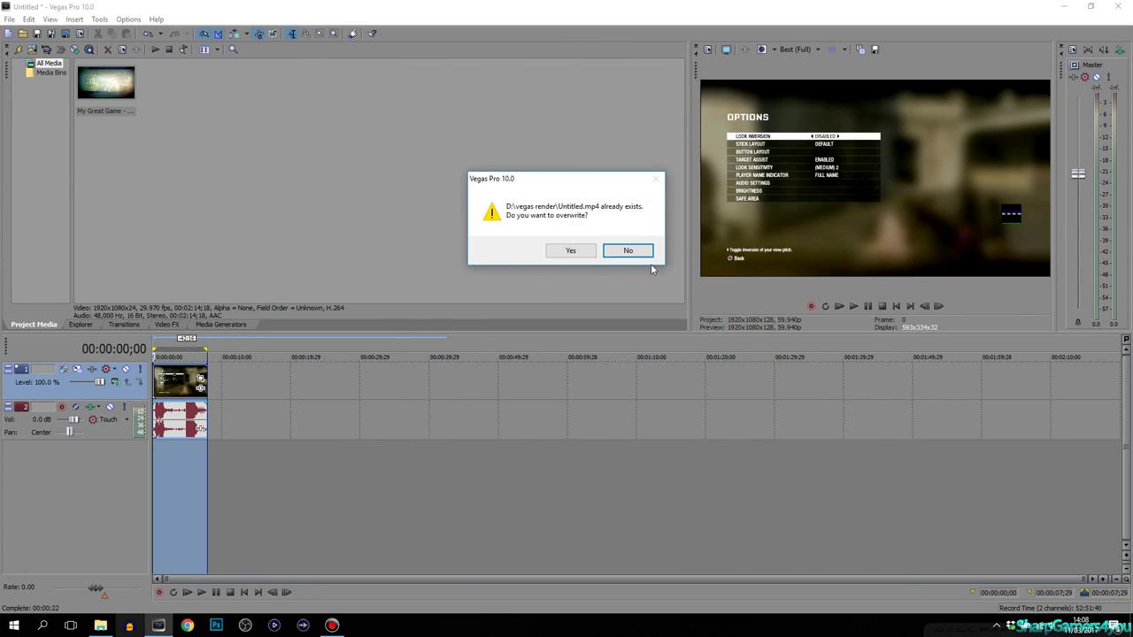
click(575, 252)
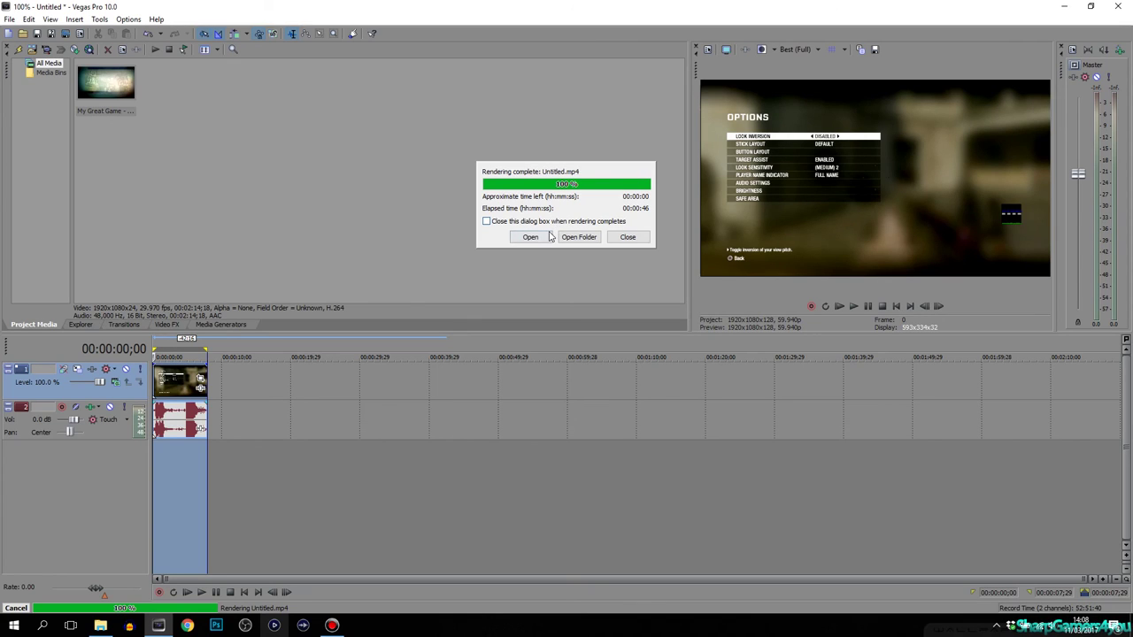
Step: Play the re-rendered Untitled.mp4 full screen to the end, then close the player and Vegas Pro
click(530, 236)
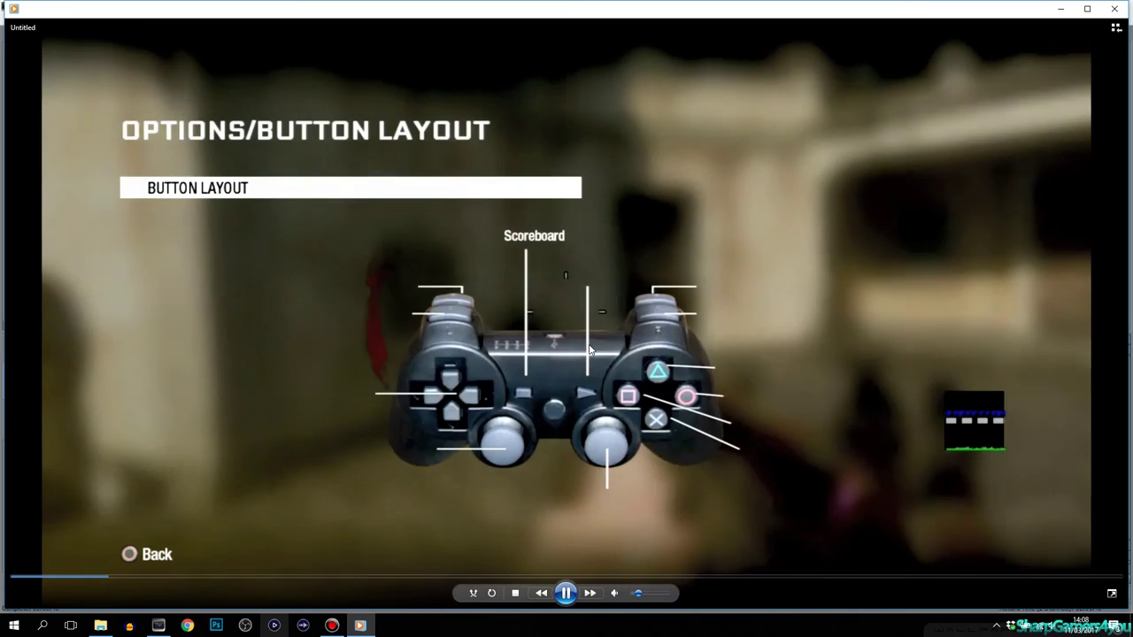
double_click(590, 350)
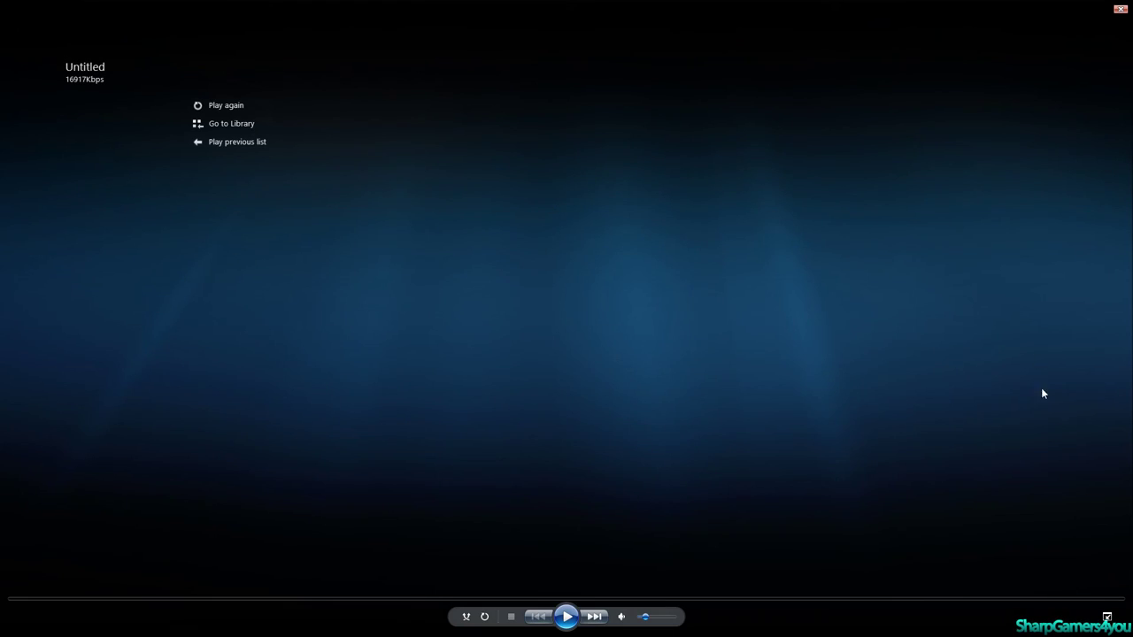
click(1119, 8)
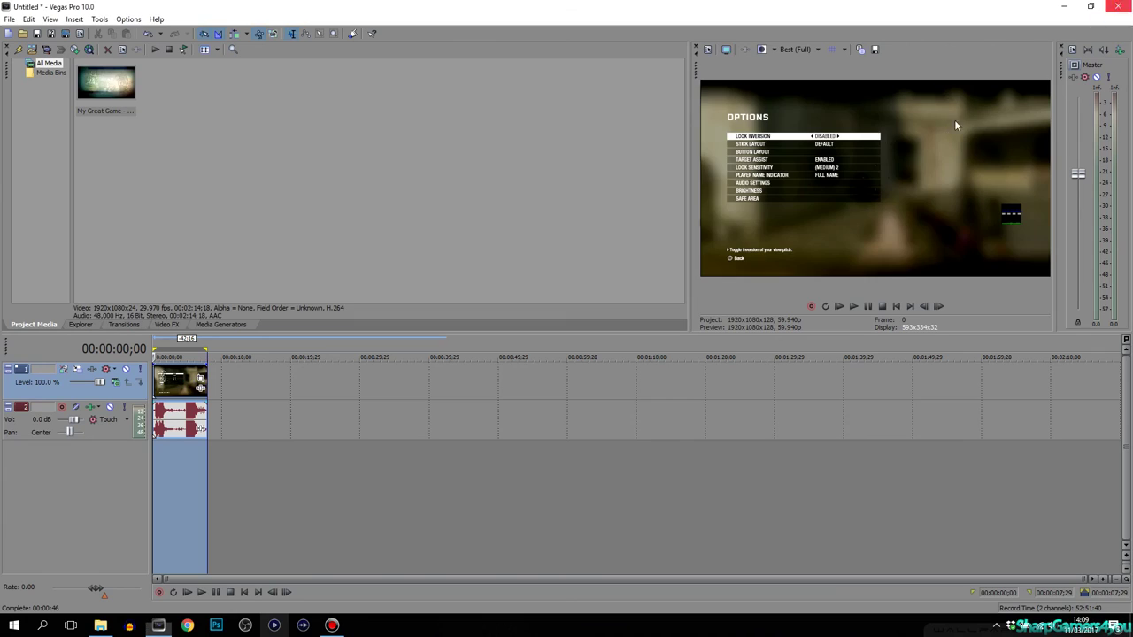
click(1115, 6)
click(569, 251)
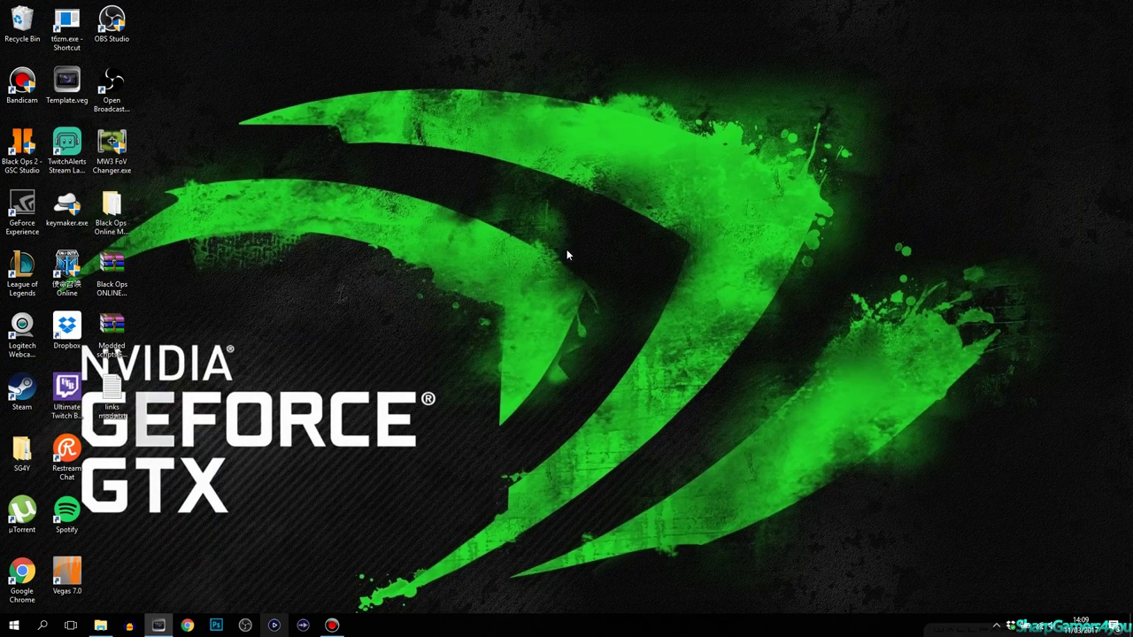
drag(405, 165, 533, 281)
drag(316, 135, 455, 272)
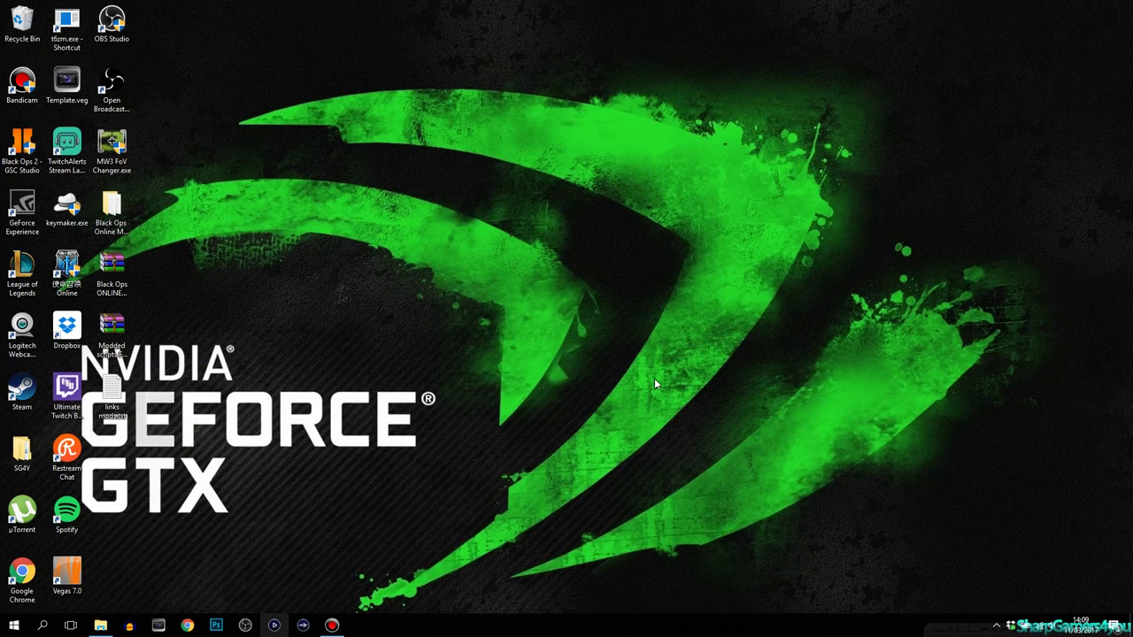